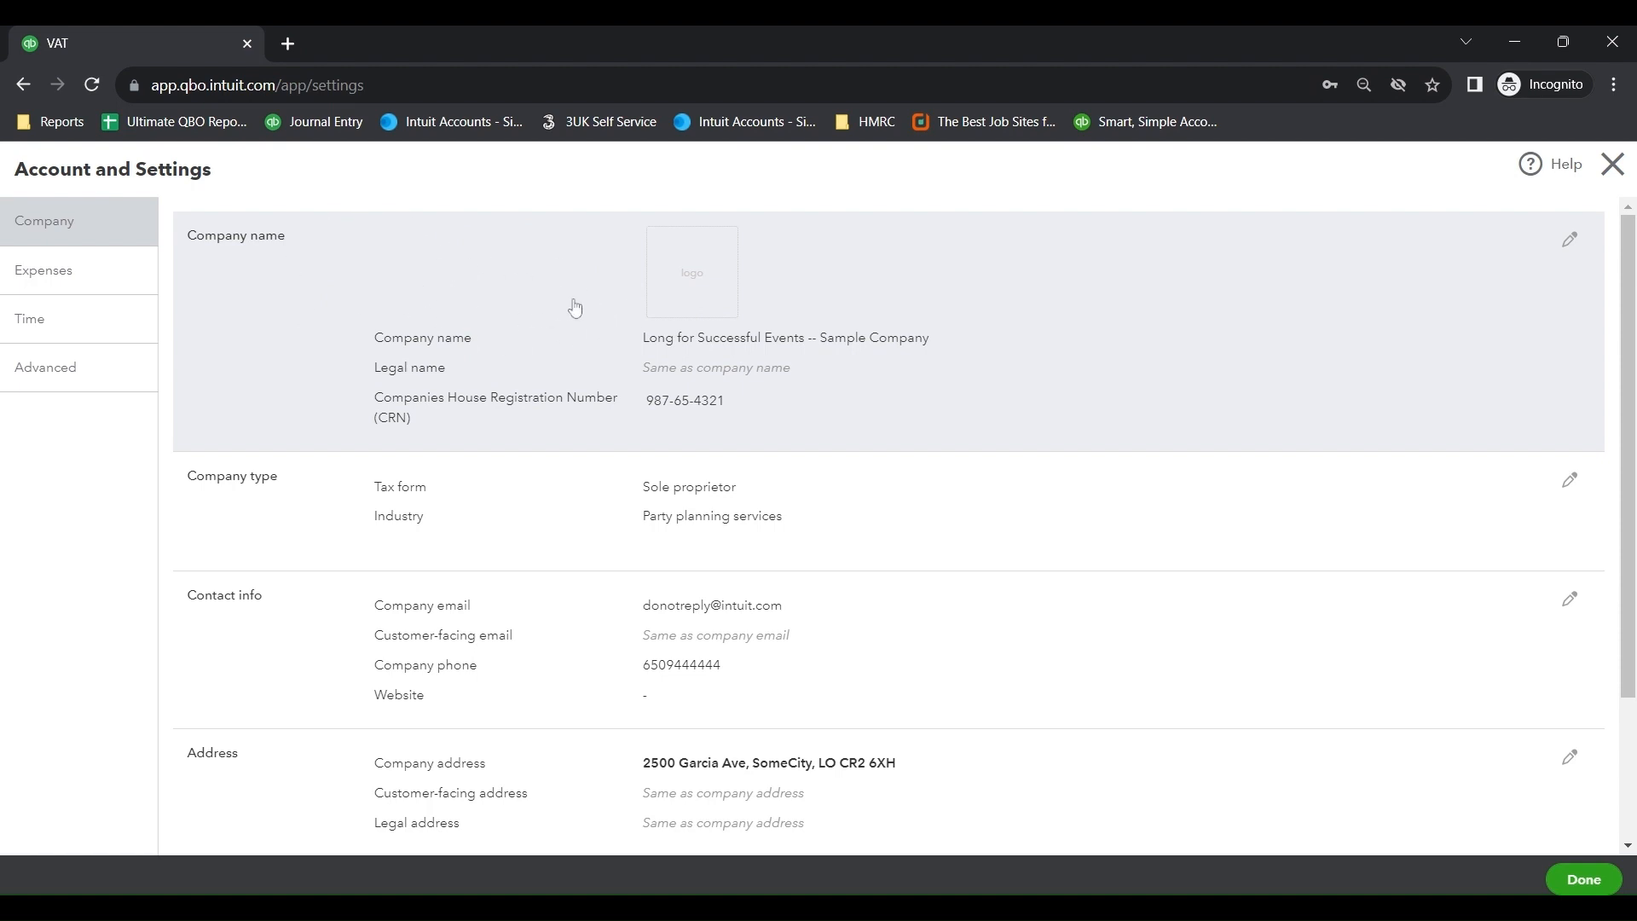
# Step: Save the company name section with the legal name same as the company name, and save the company type section as is
pyautogui.click(522, 300)
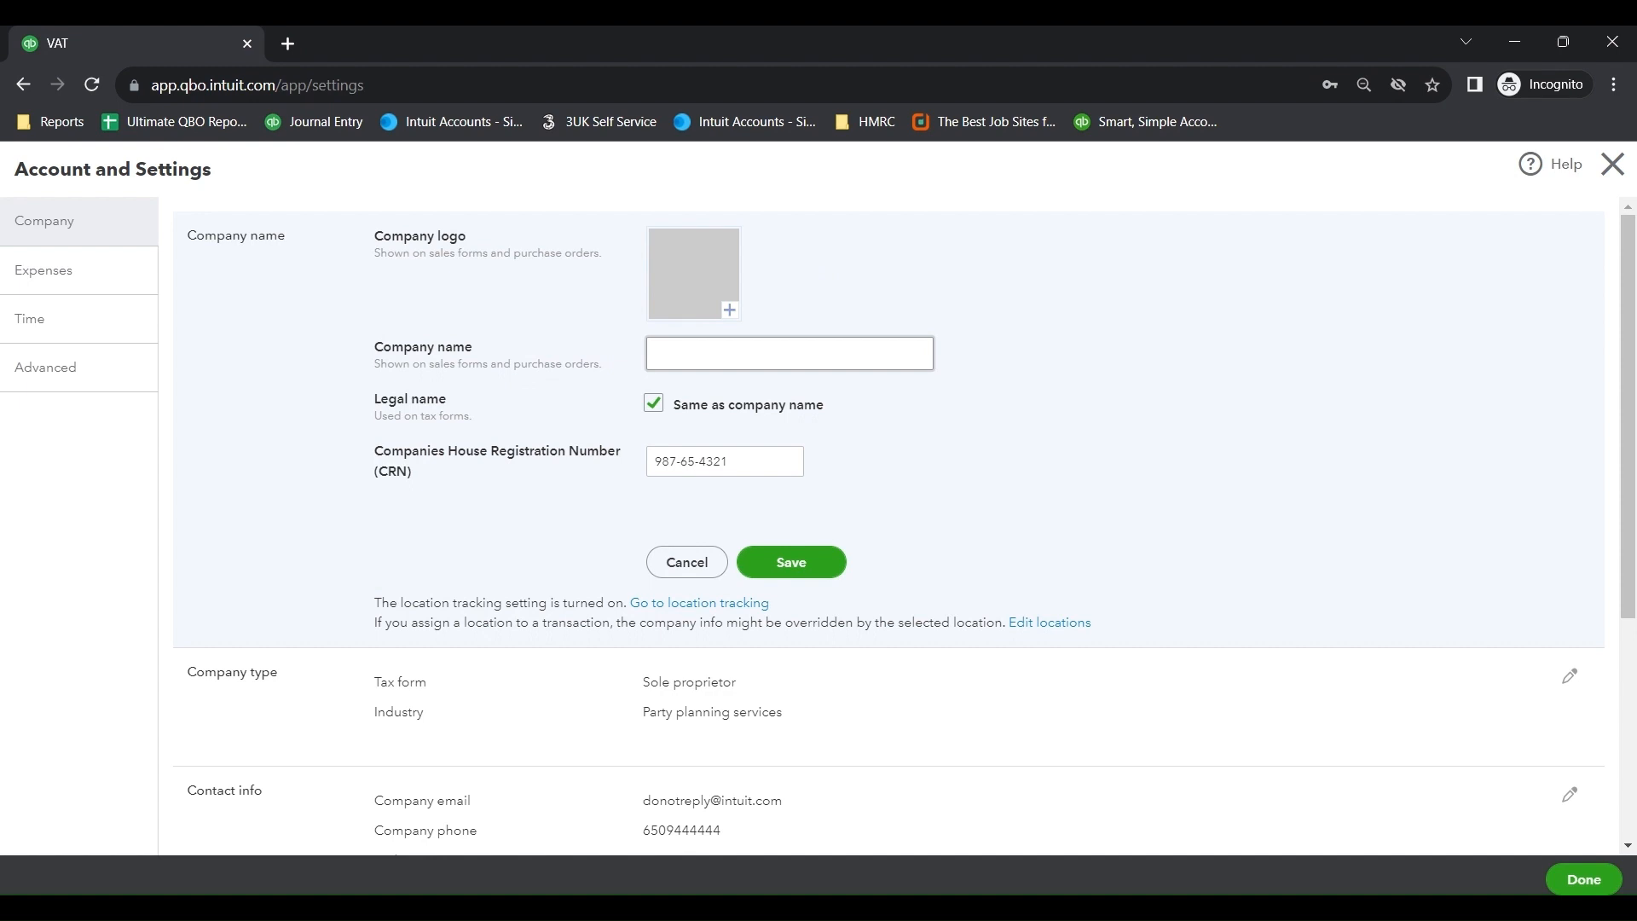
pyautogui.click(666, 353)
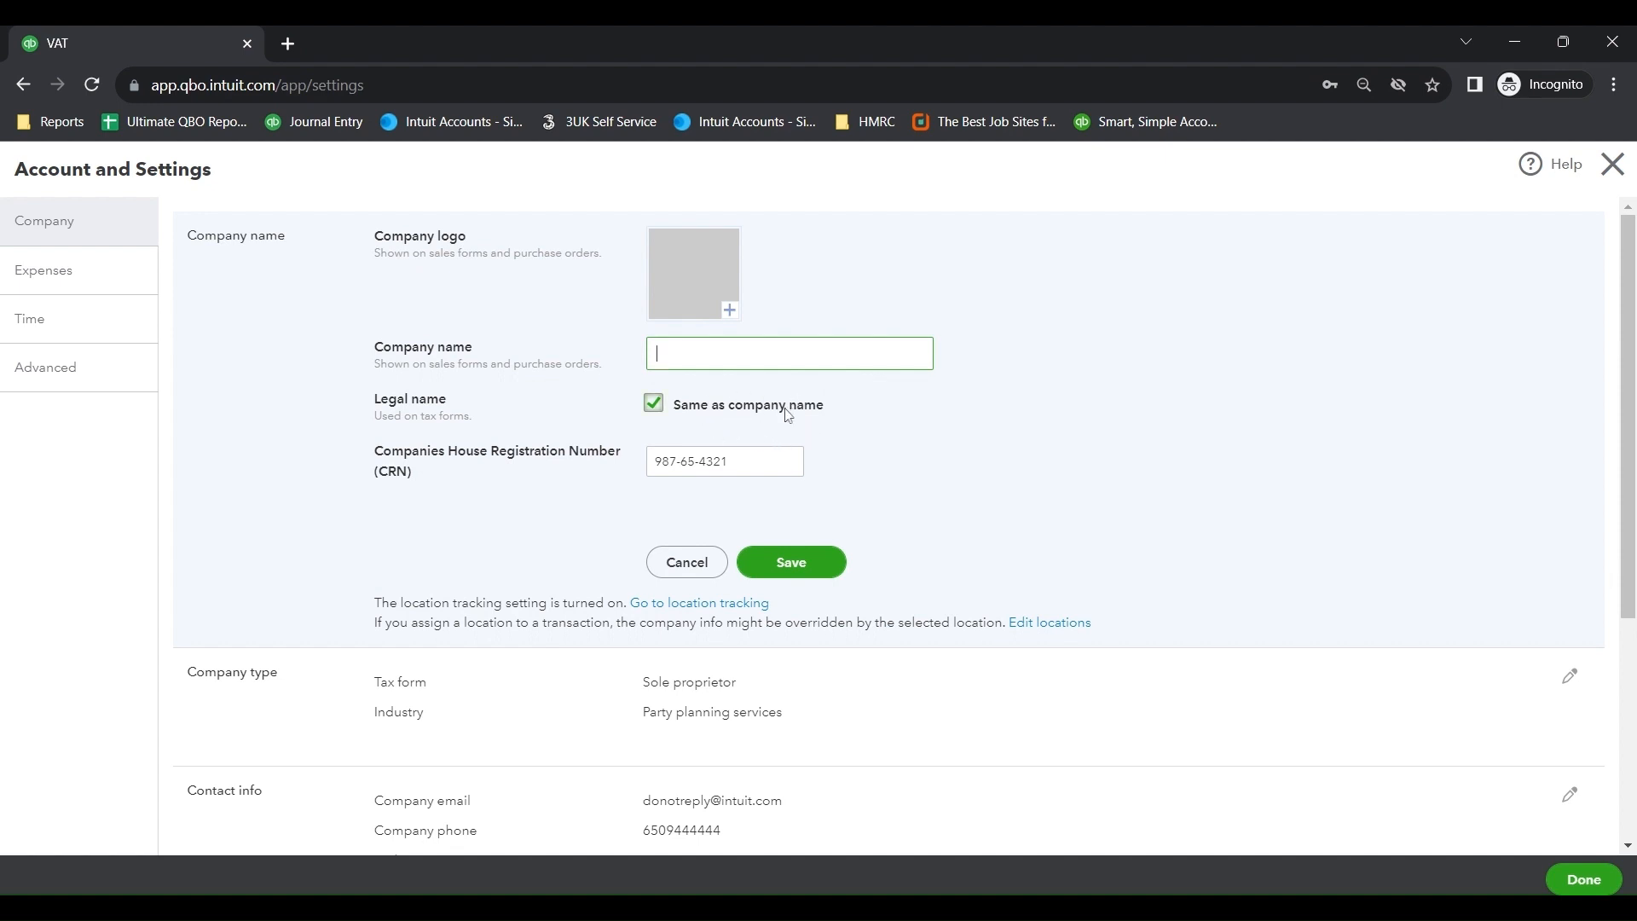
pyautogui.click(653, 406)
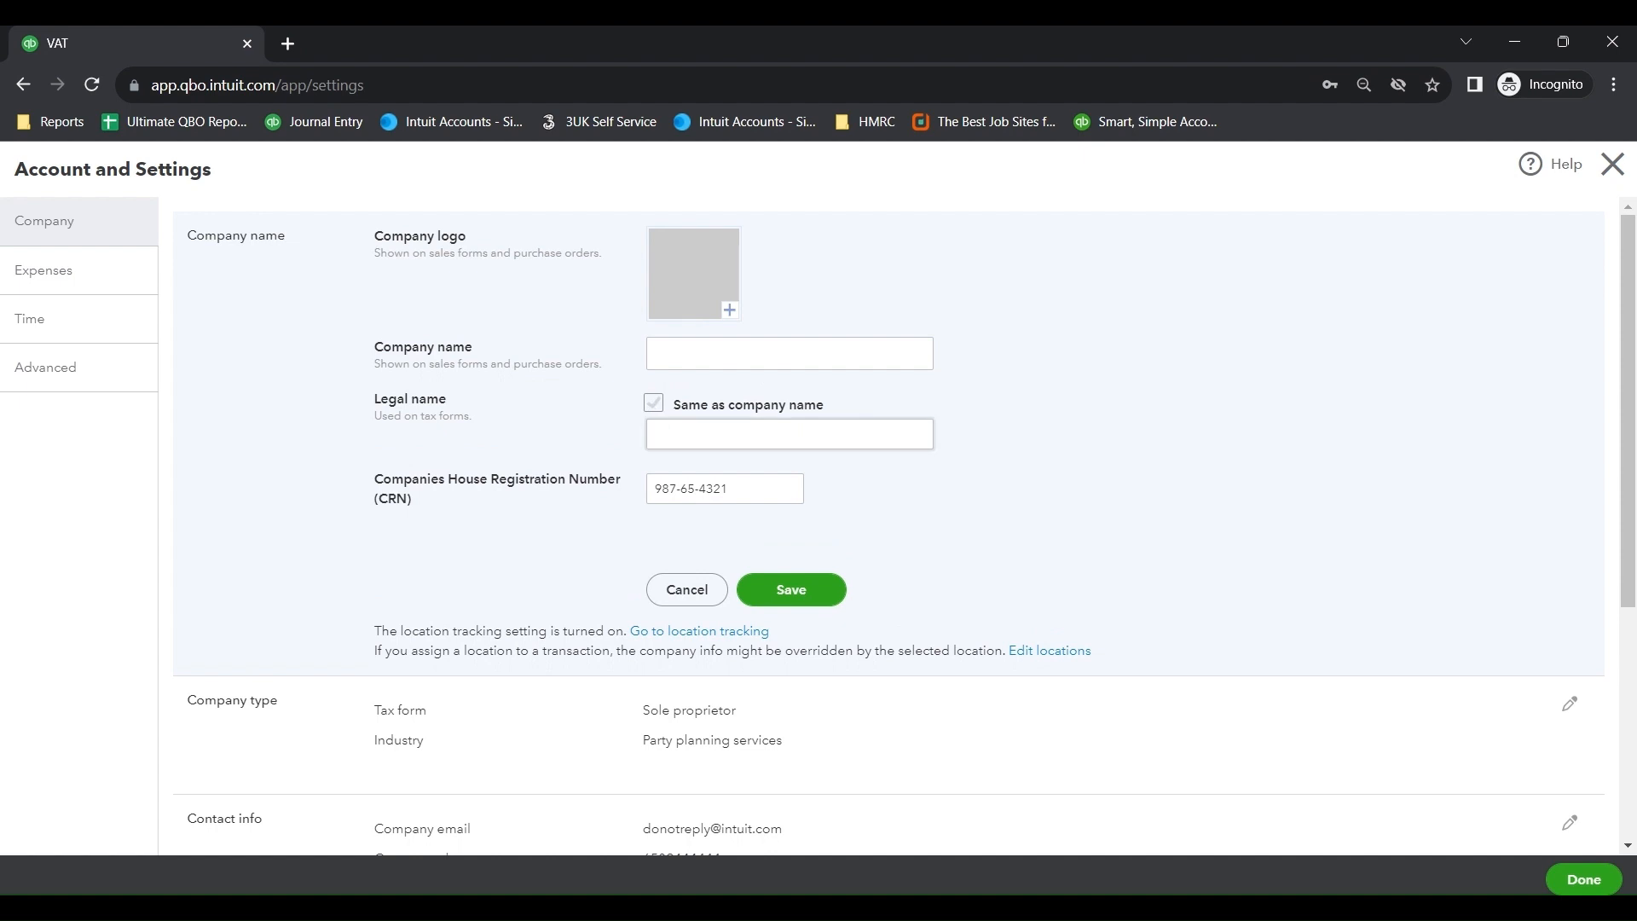
pyautogui.click(653, 404)
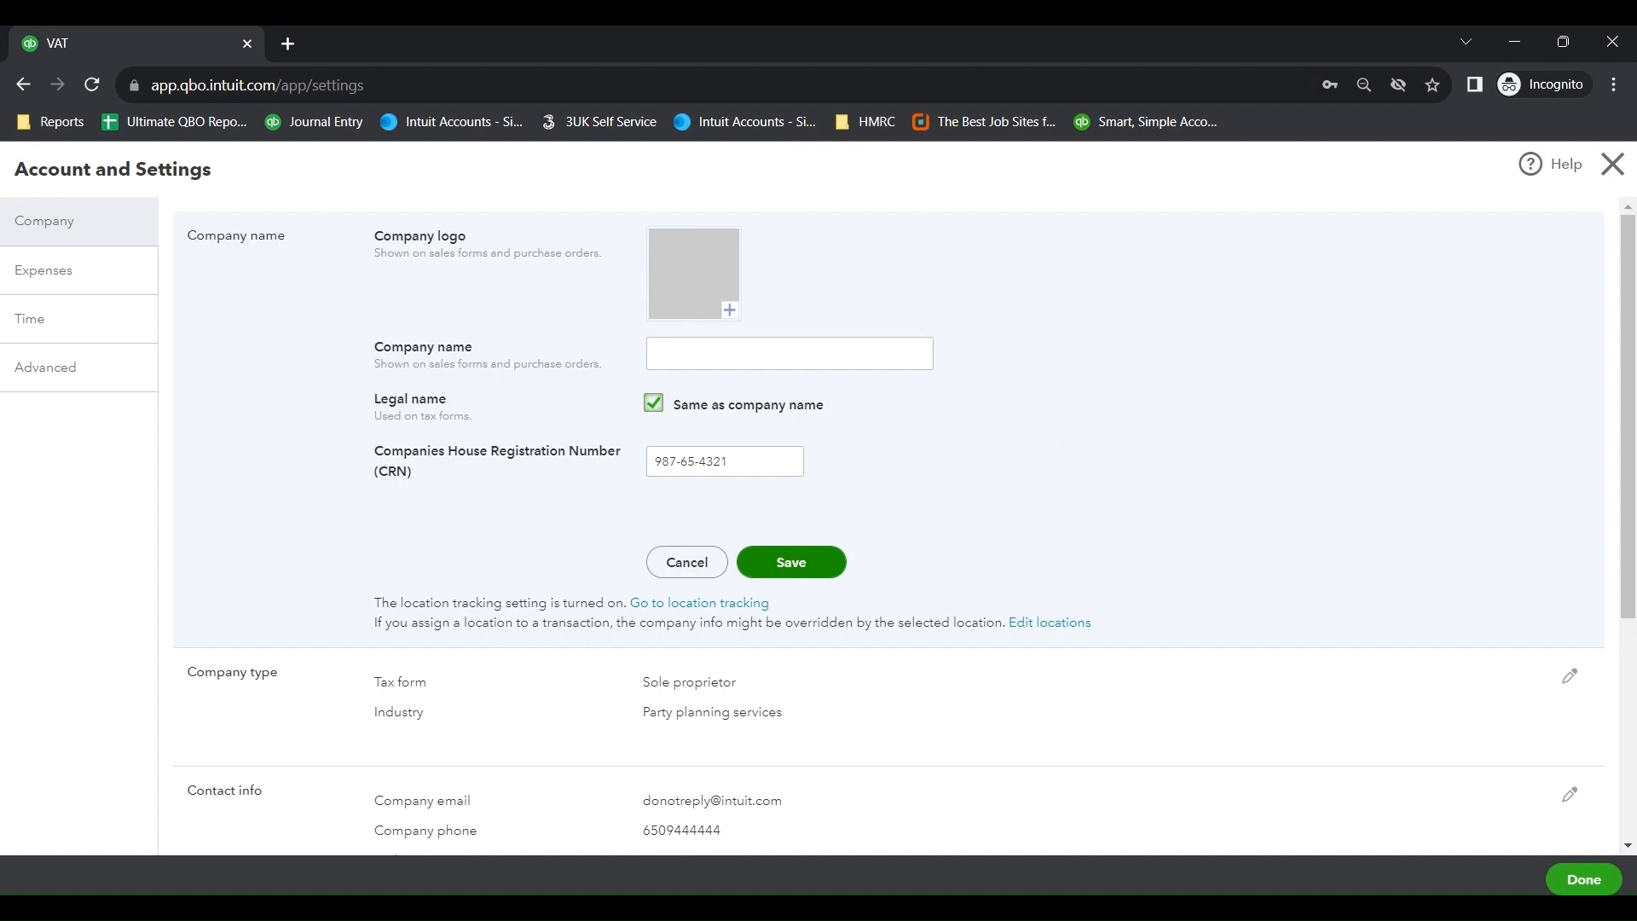
pyautogui.click(791, 566)
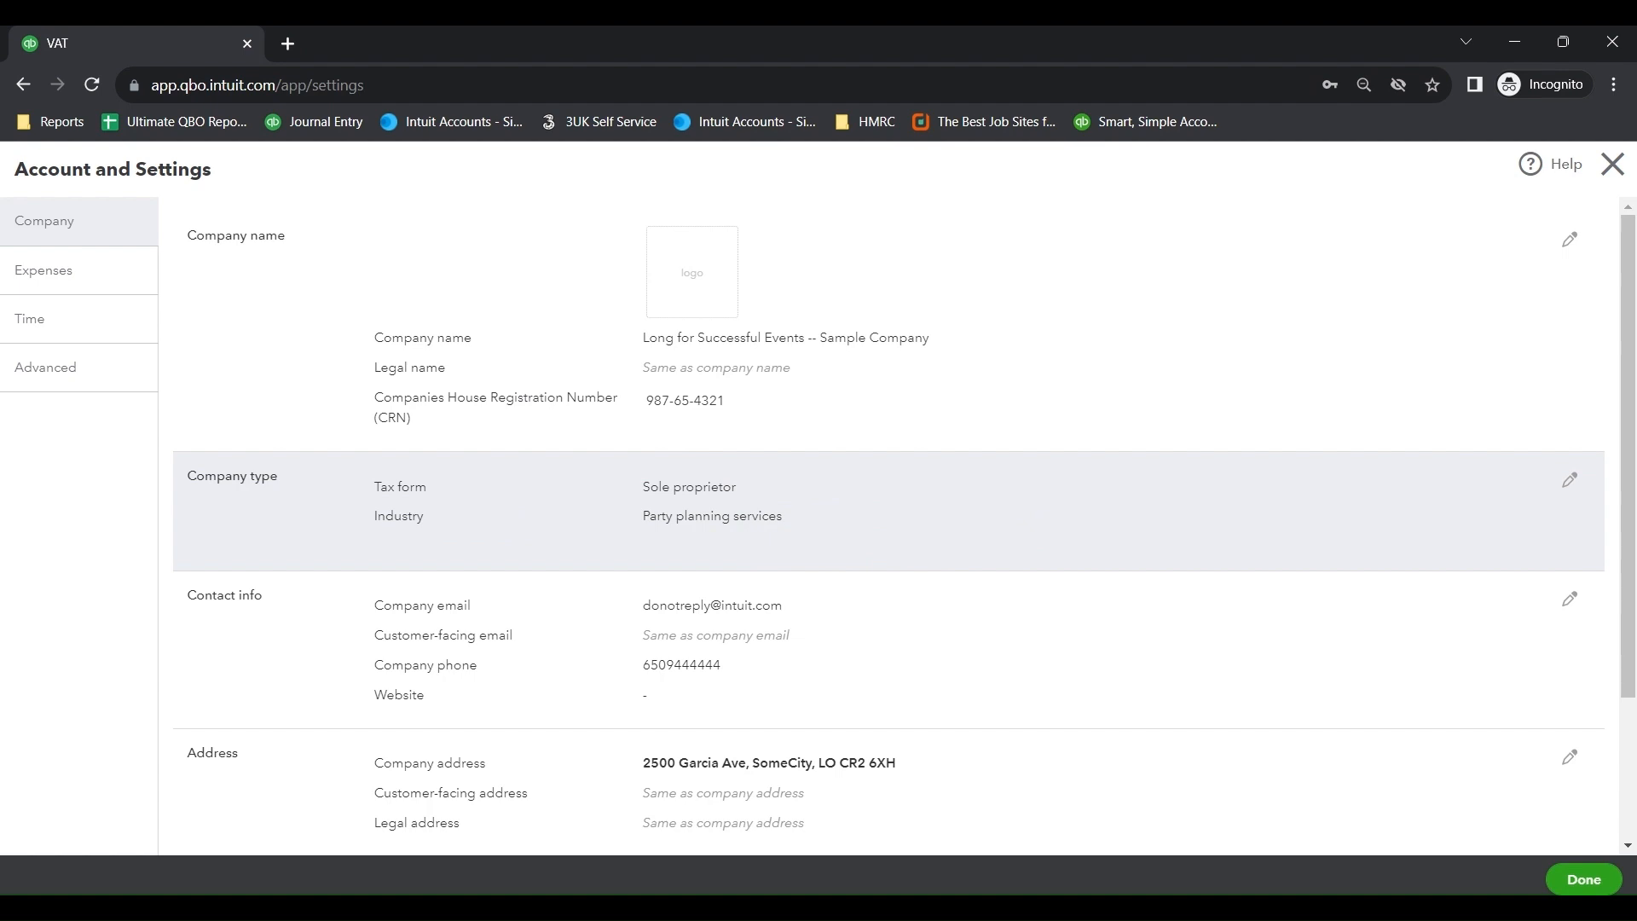
pyautogui.click(946, 494)
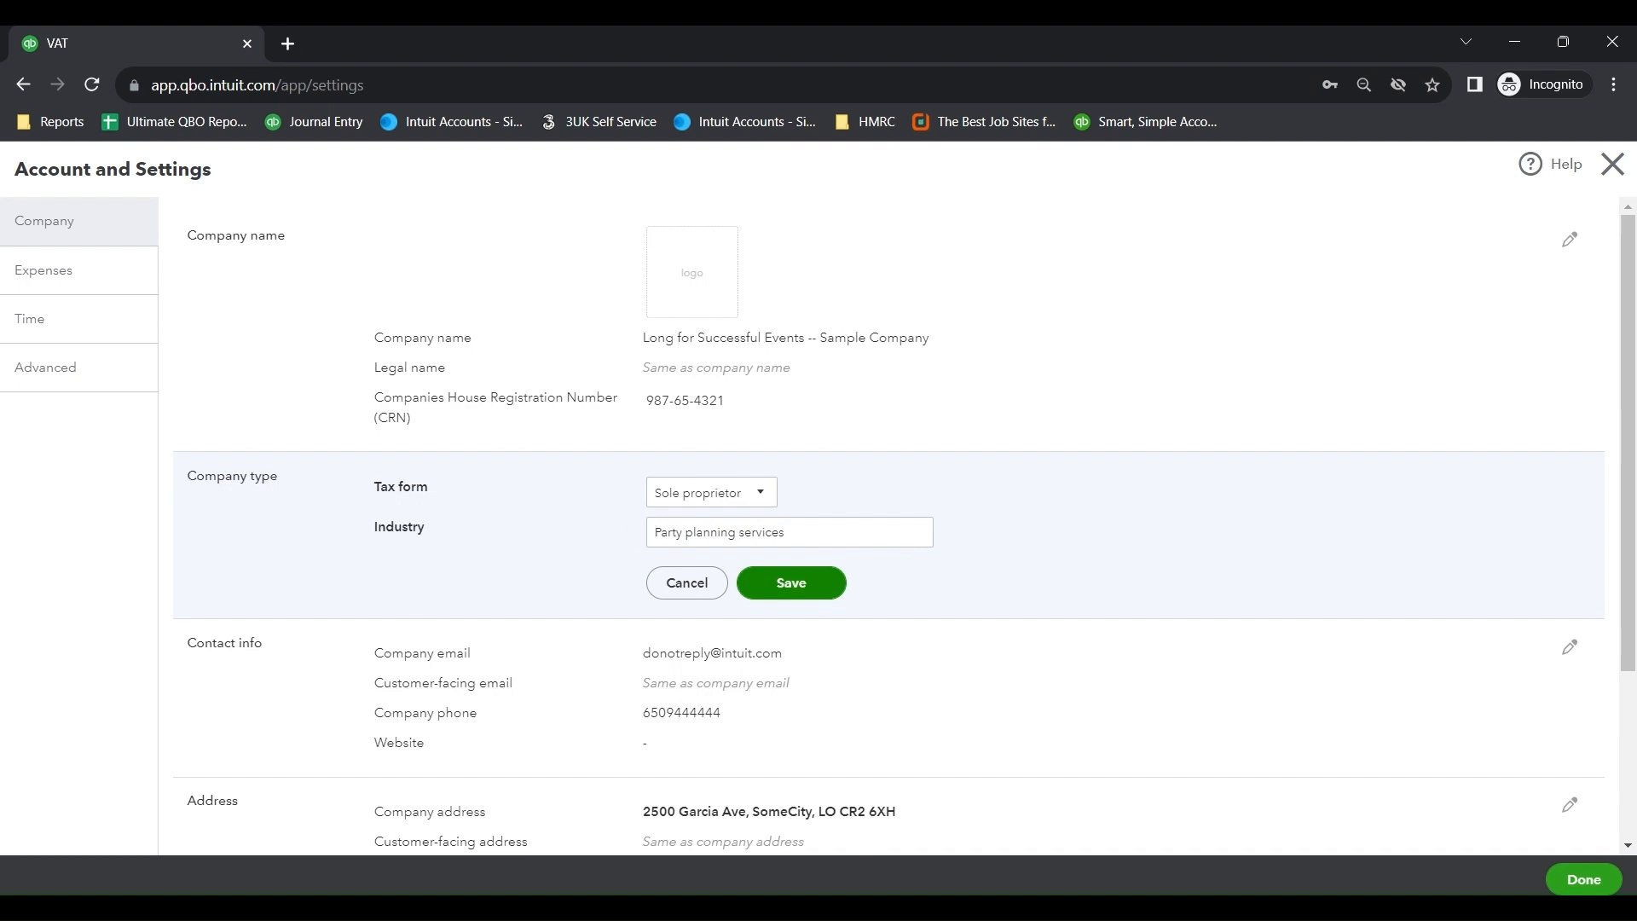
pyautogui.click(797, 585)
# Step: Save the contact info section with the customer-facing email kept the same as the company email
pyautogui.scroll(-2, 901, 516)
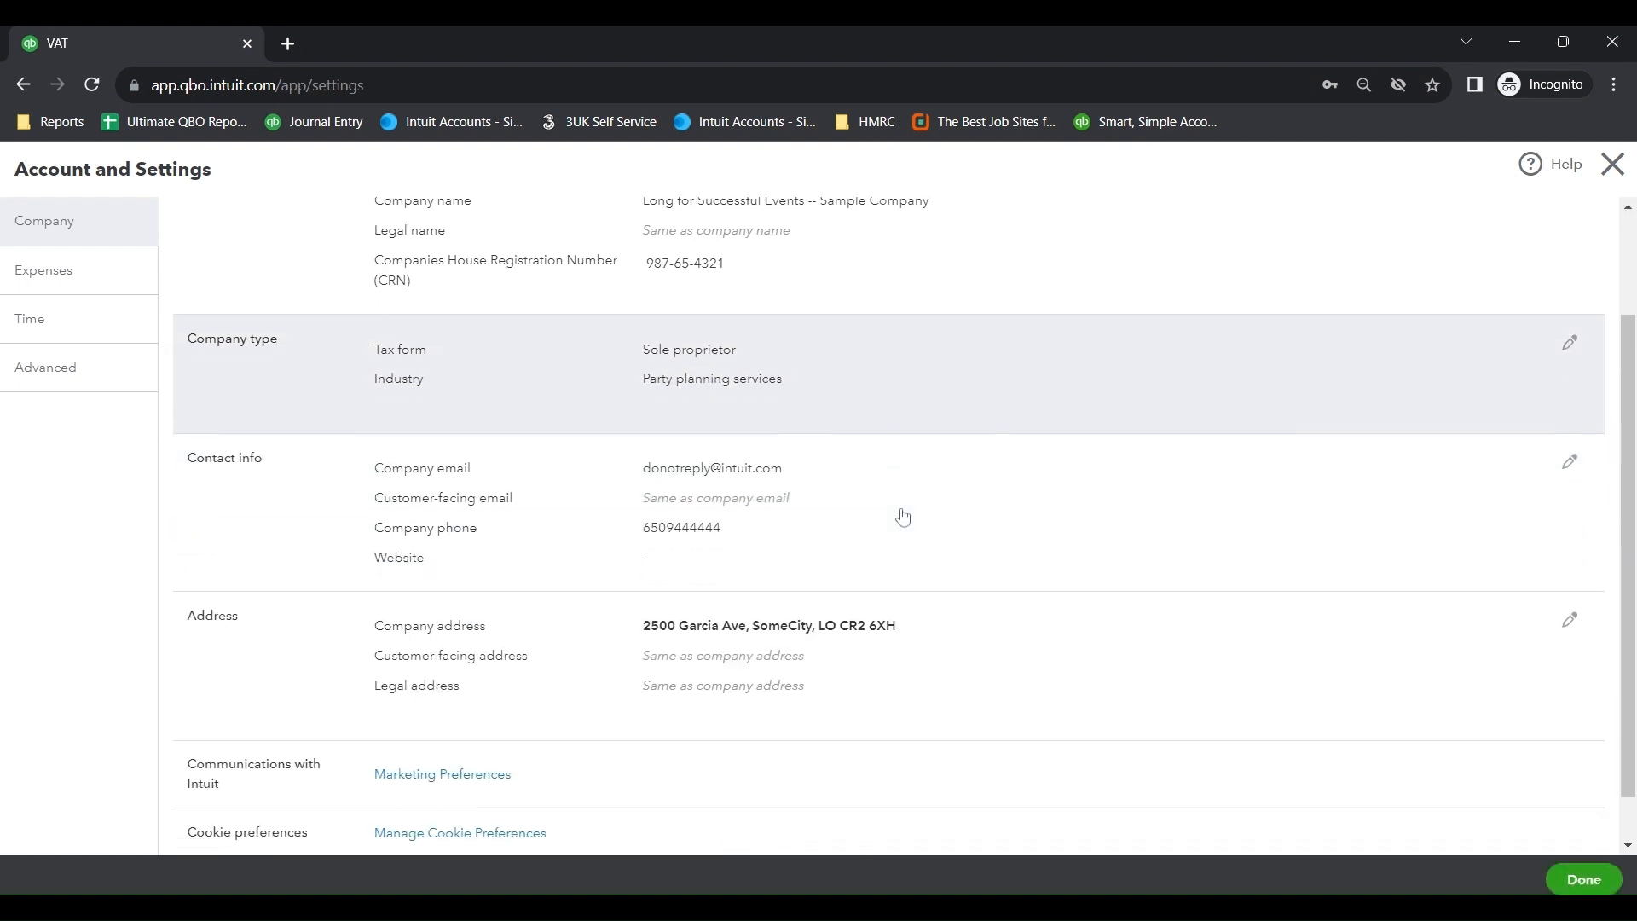
pyautogui.scroll(-1, 904, 517)
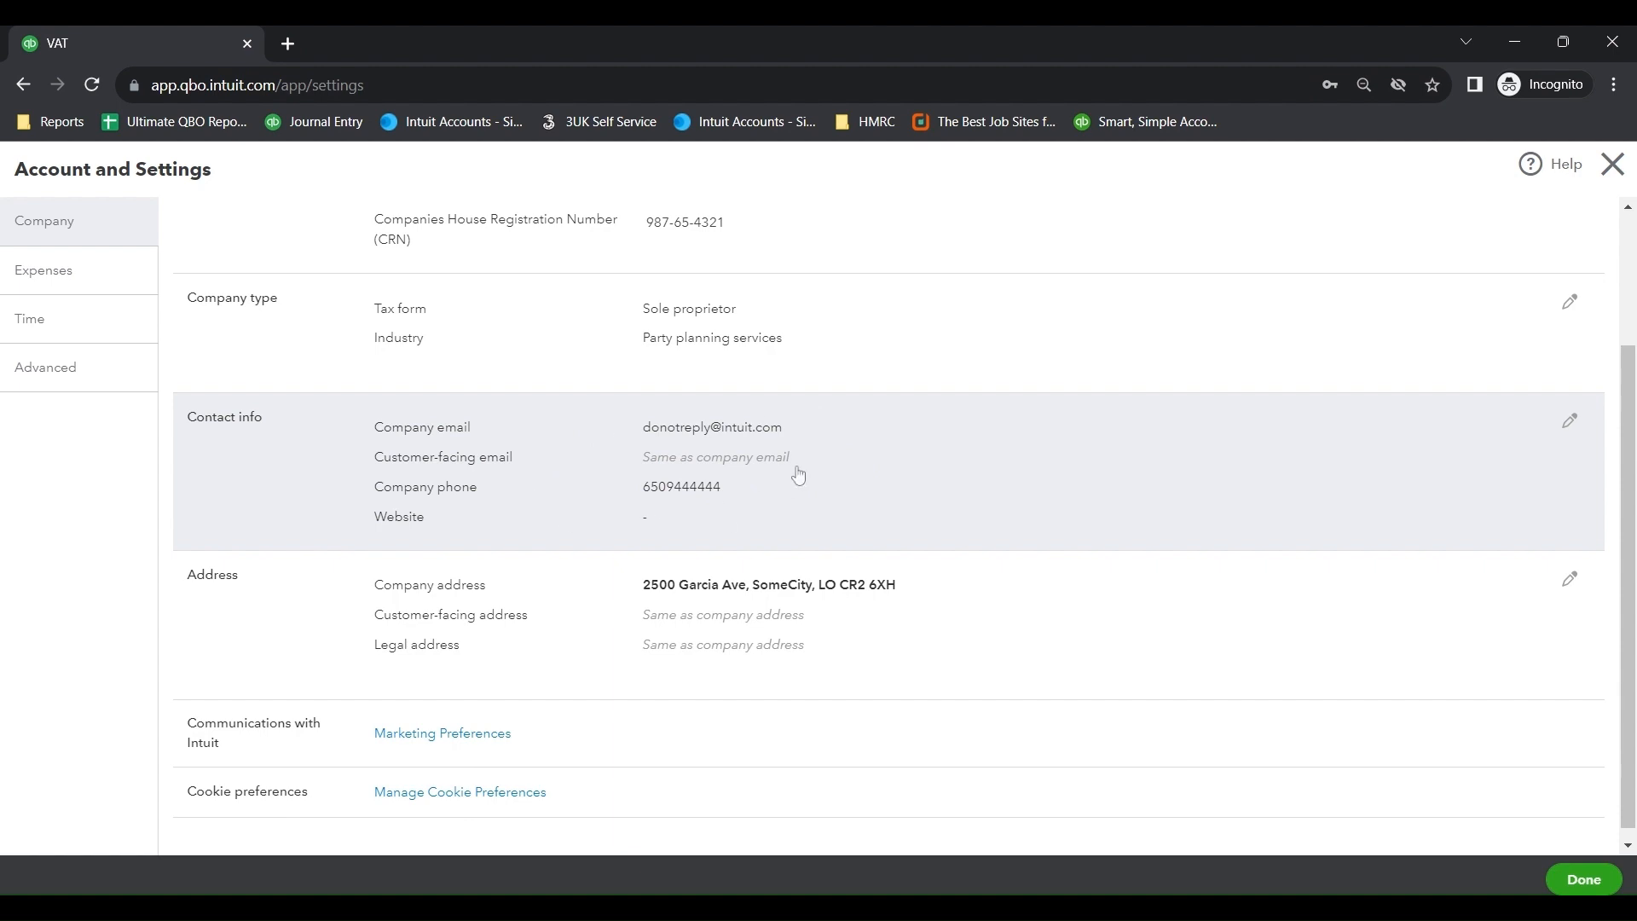
pyautogui.click(570, 473)
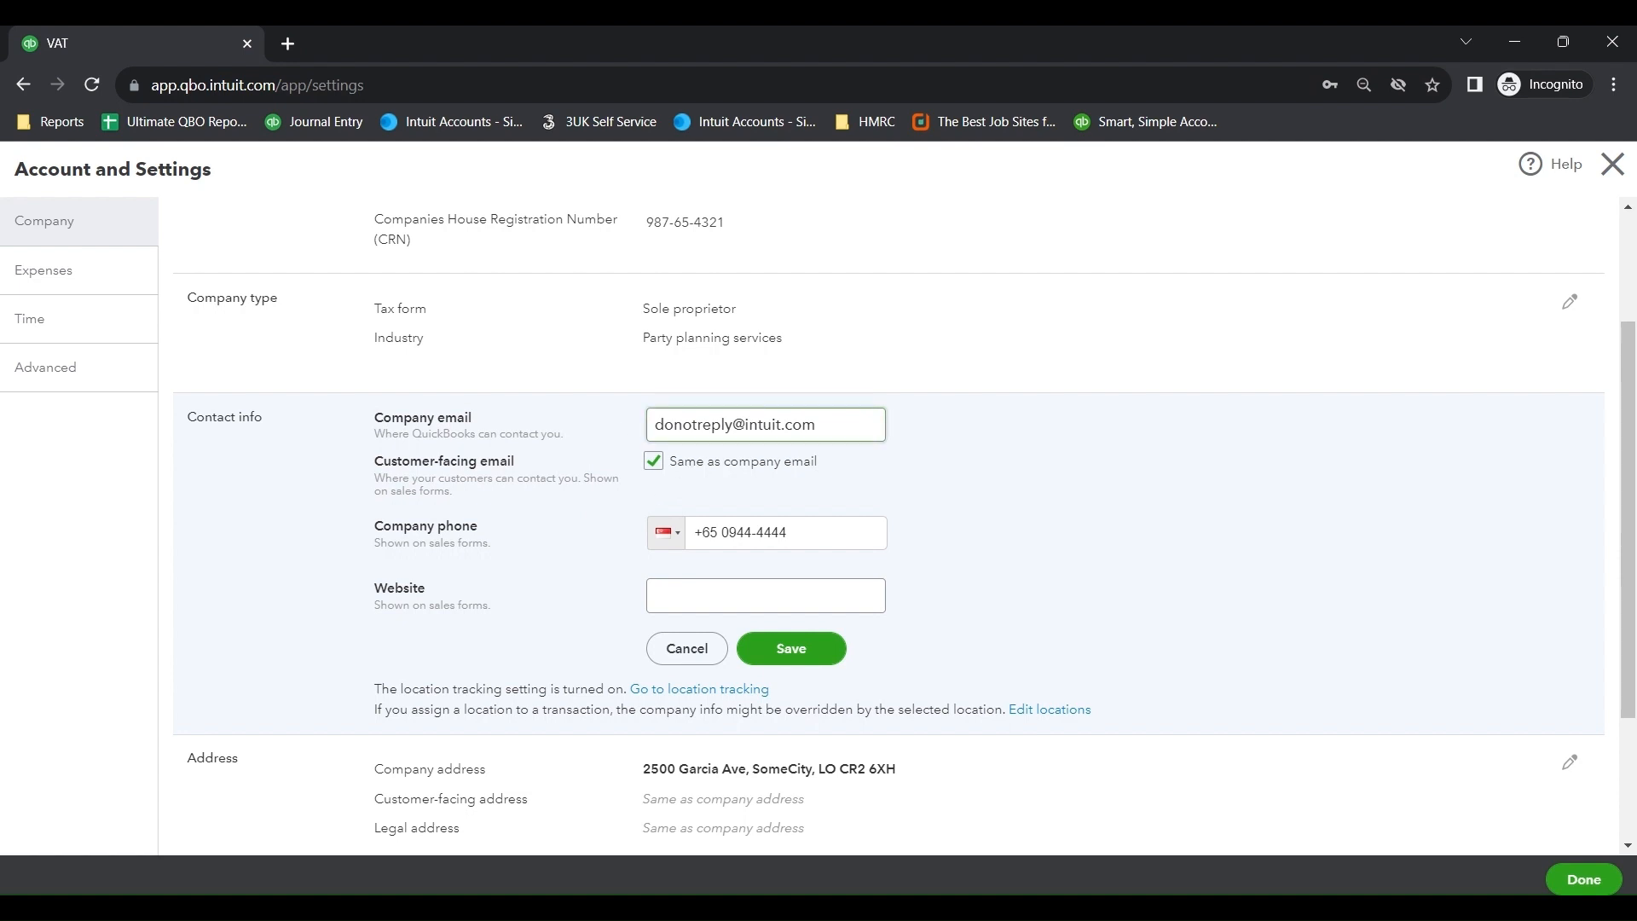
pyautogui.click(654, 465)
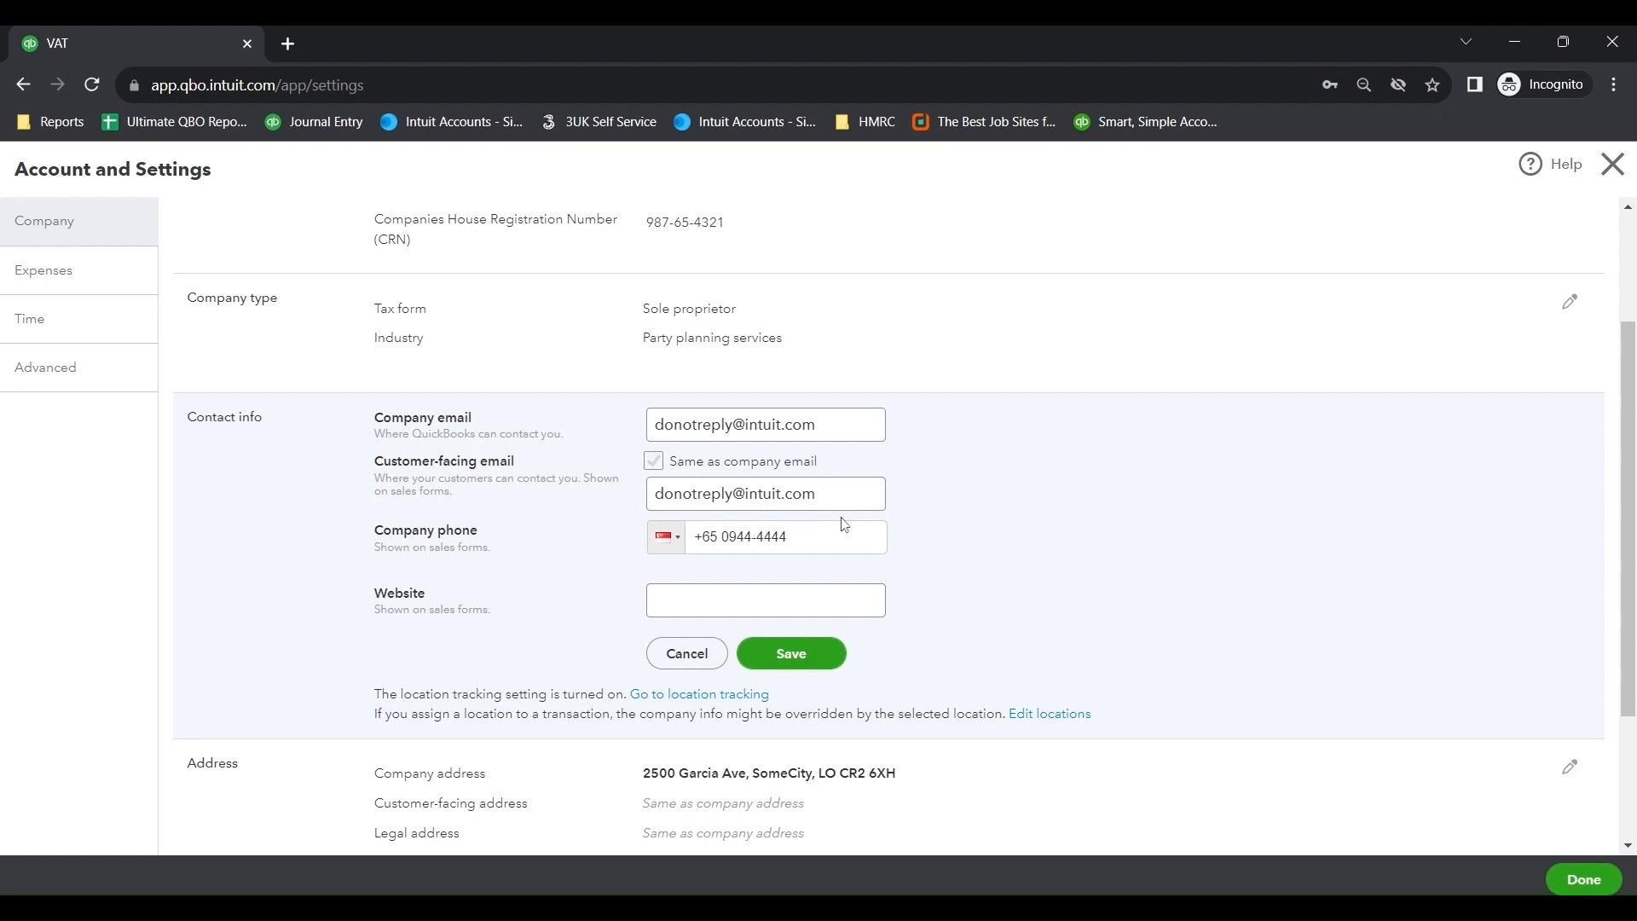
pyautogui.click(654, 461)
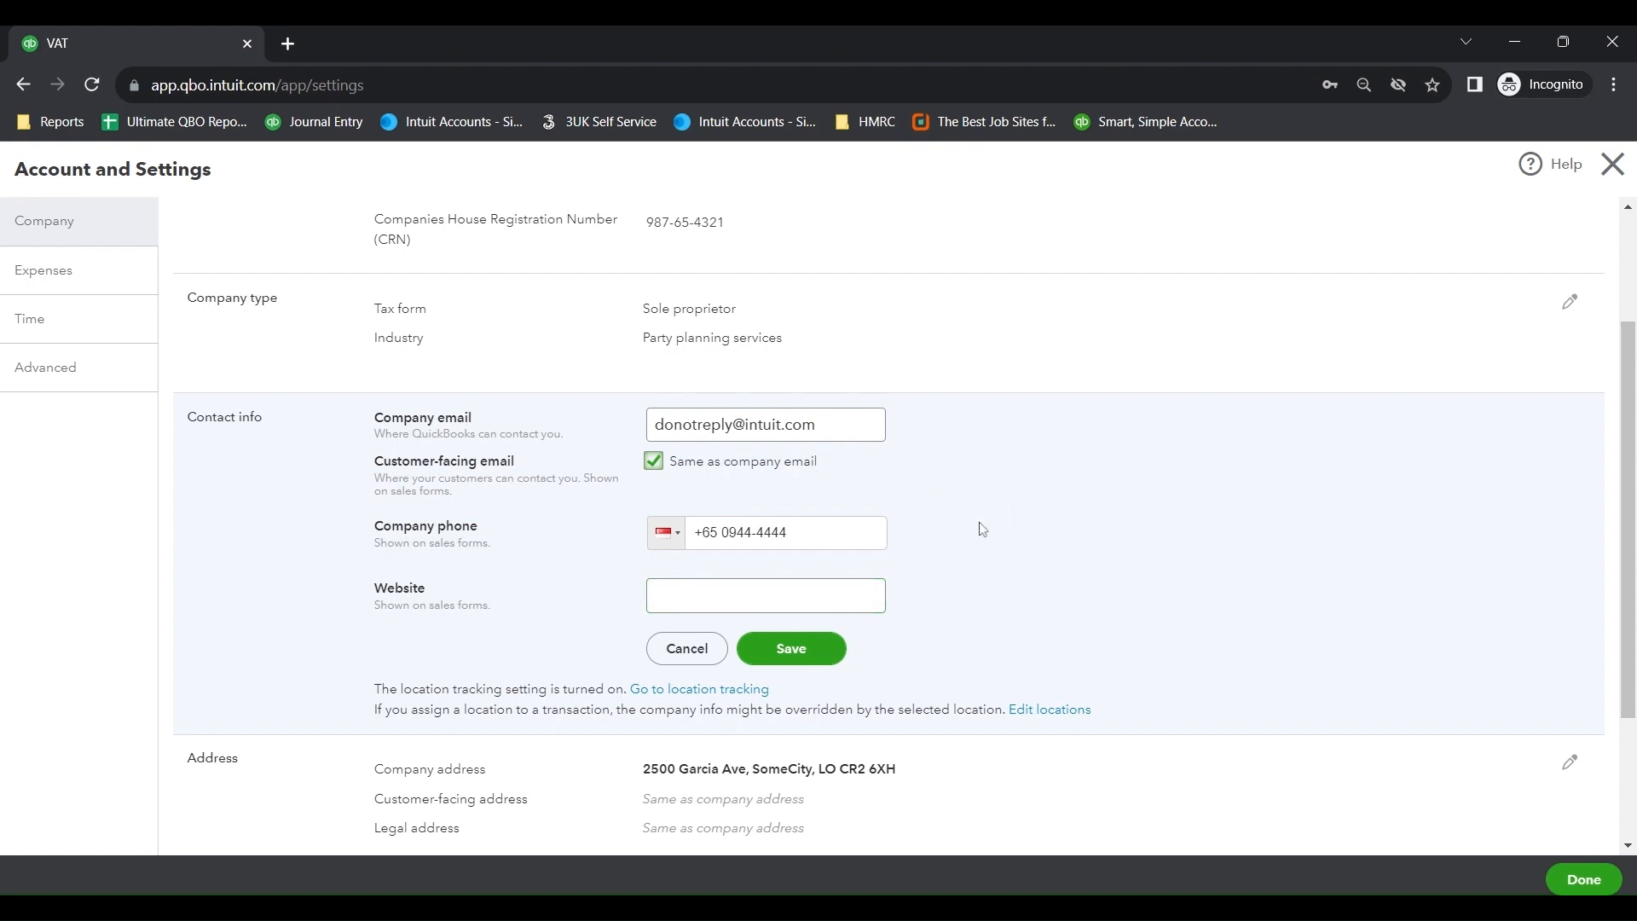
pyautogui.click(790, 652)
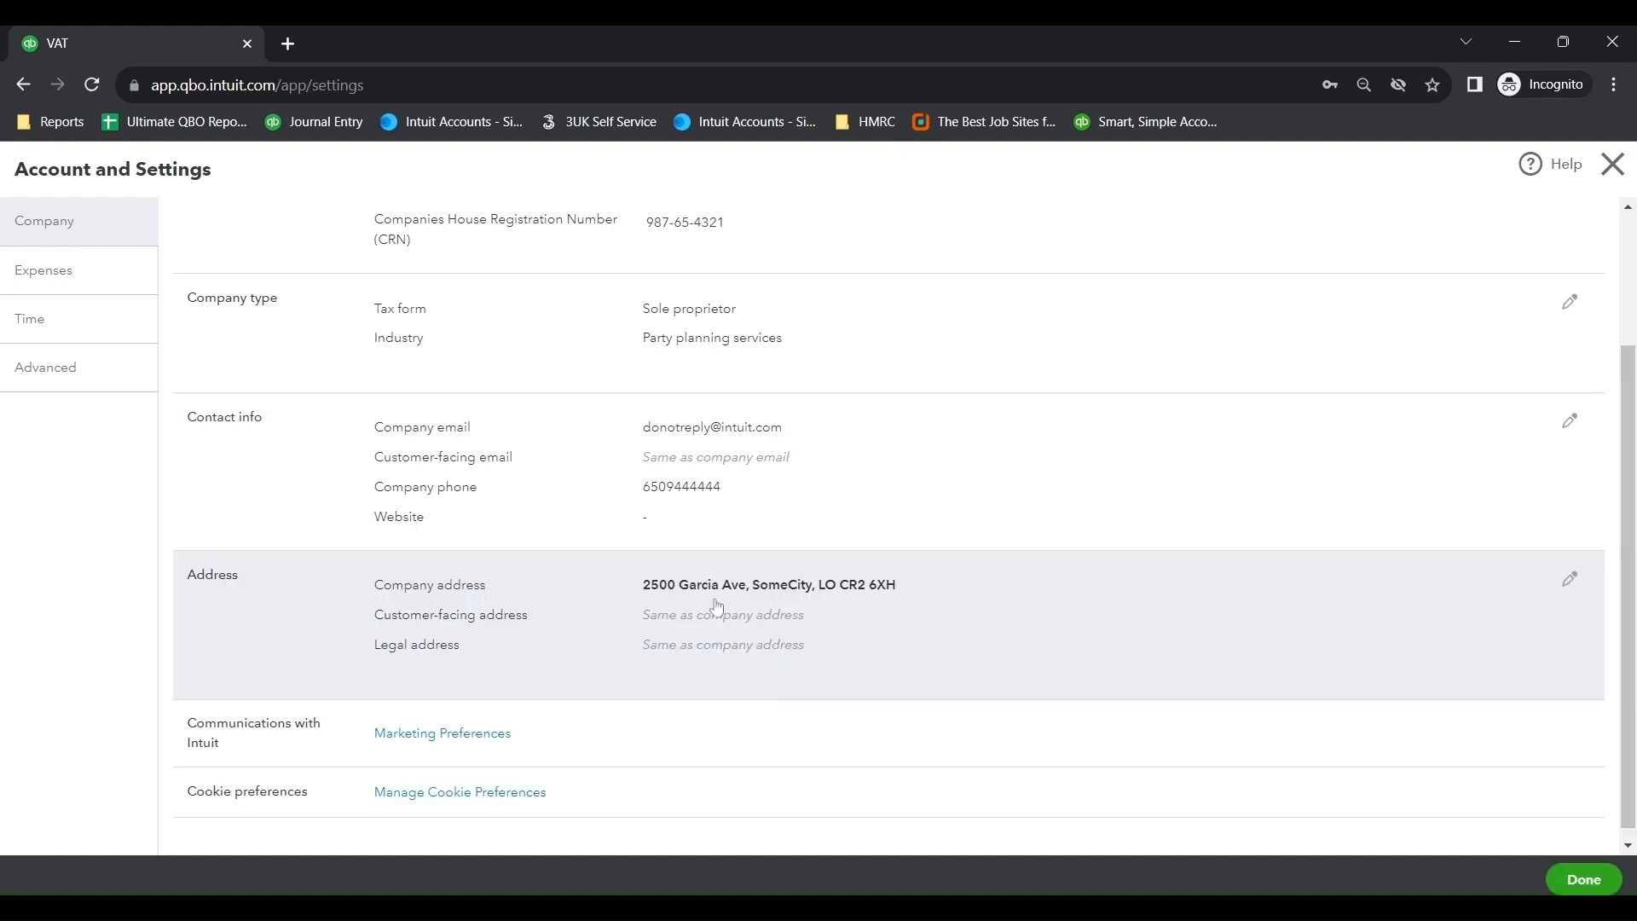
# Step: Save the address section with the customer-facing and legal addresses kept the same as the company address
pyautogui.click(568, 596)
pyautogui.scroll(-2, 568, 595)
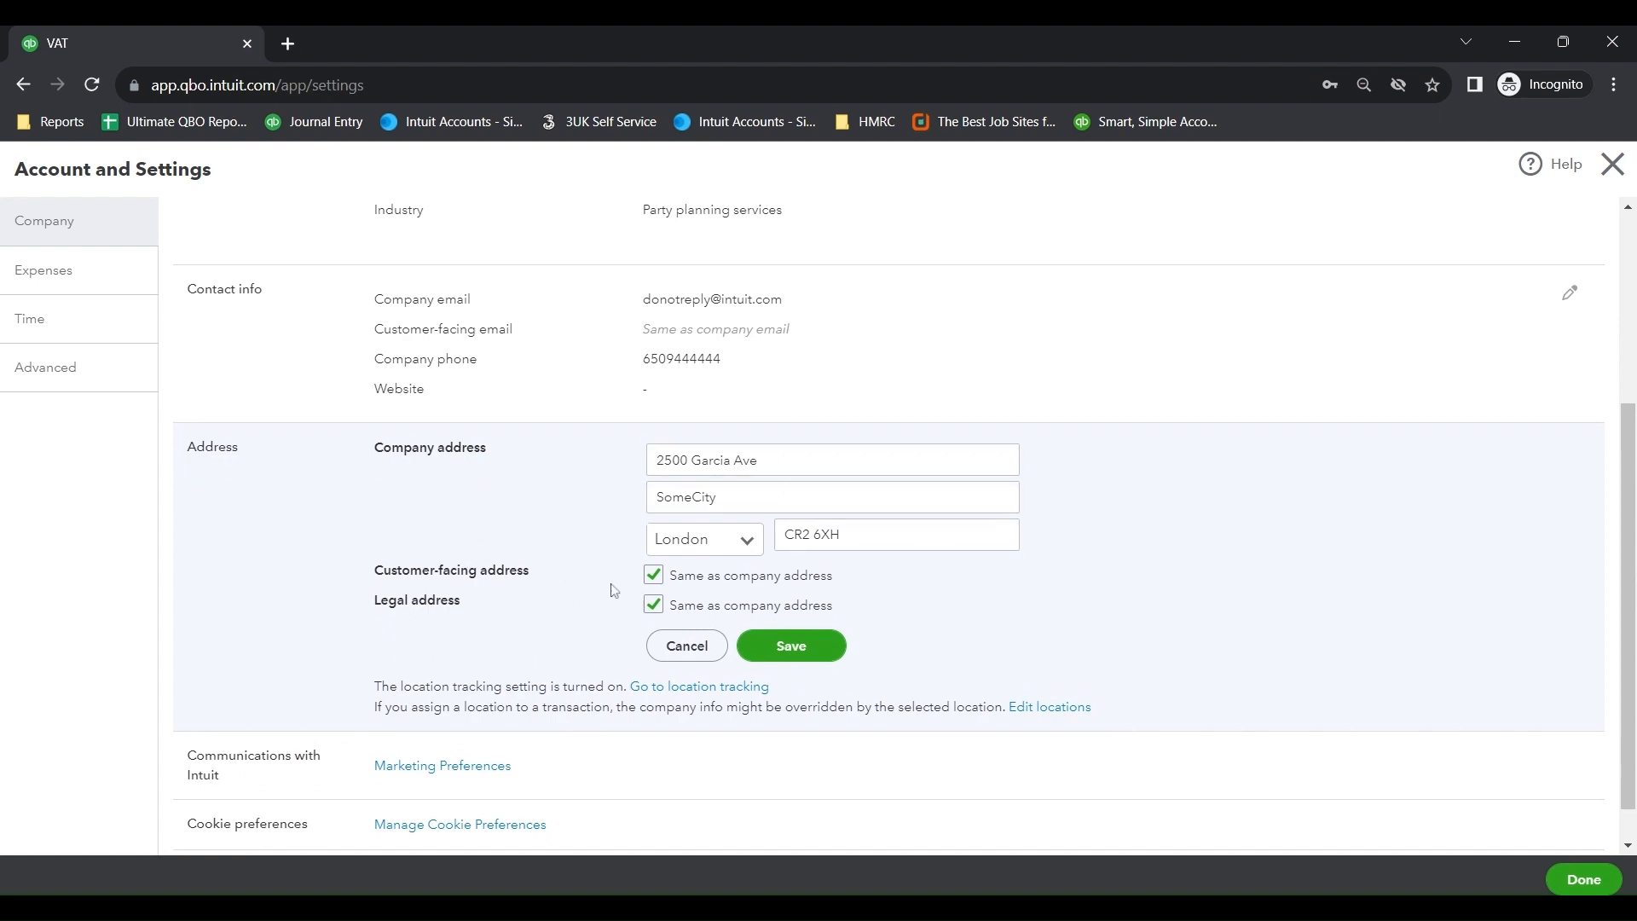
pyautogui.click(817, 648)
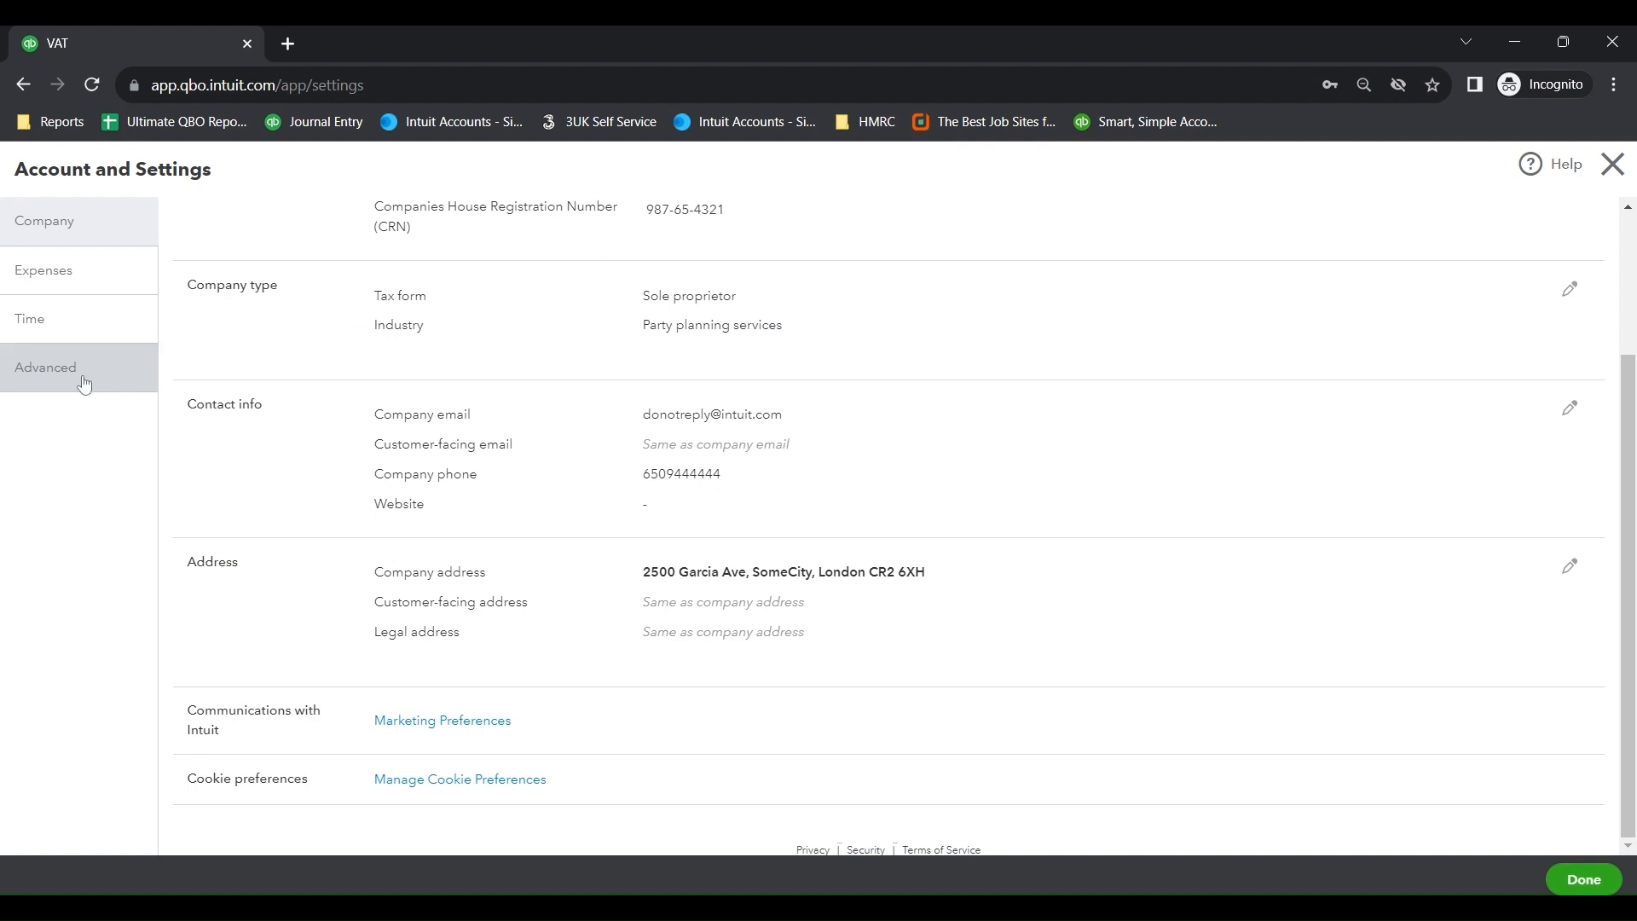
# Step: Open the advanced accounting settings and examine the choices for first month of financial year, first month of tax year and accounting method
pyautogui.click(86, 378)
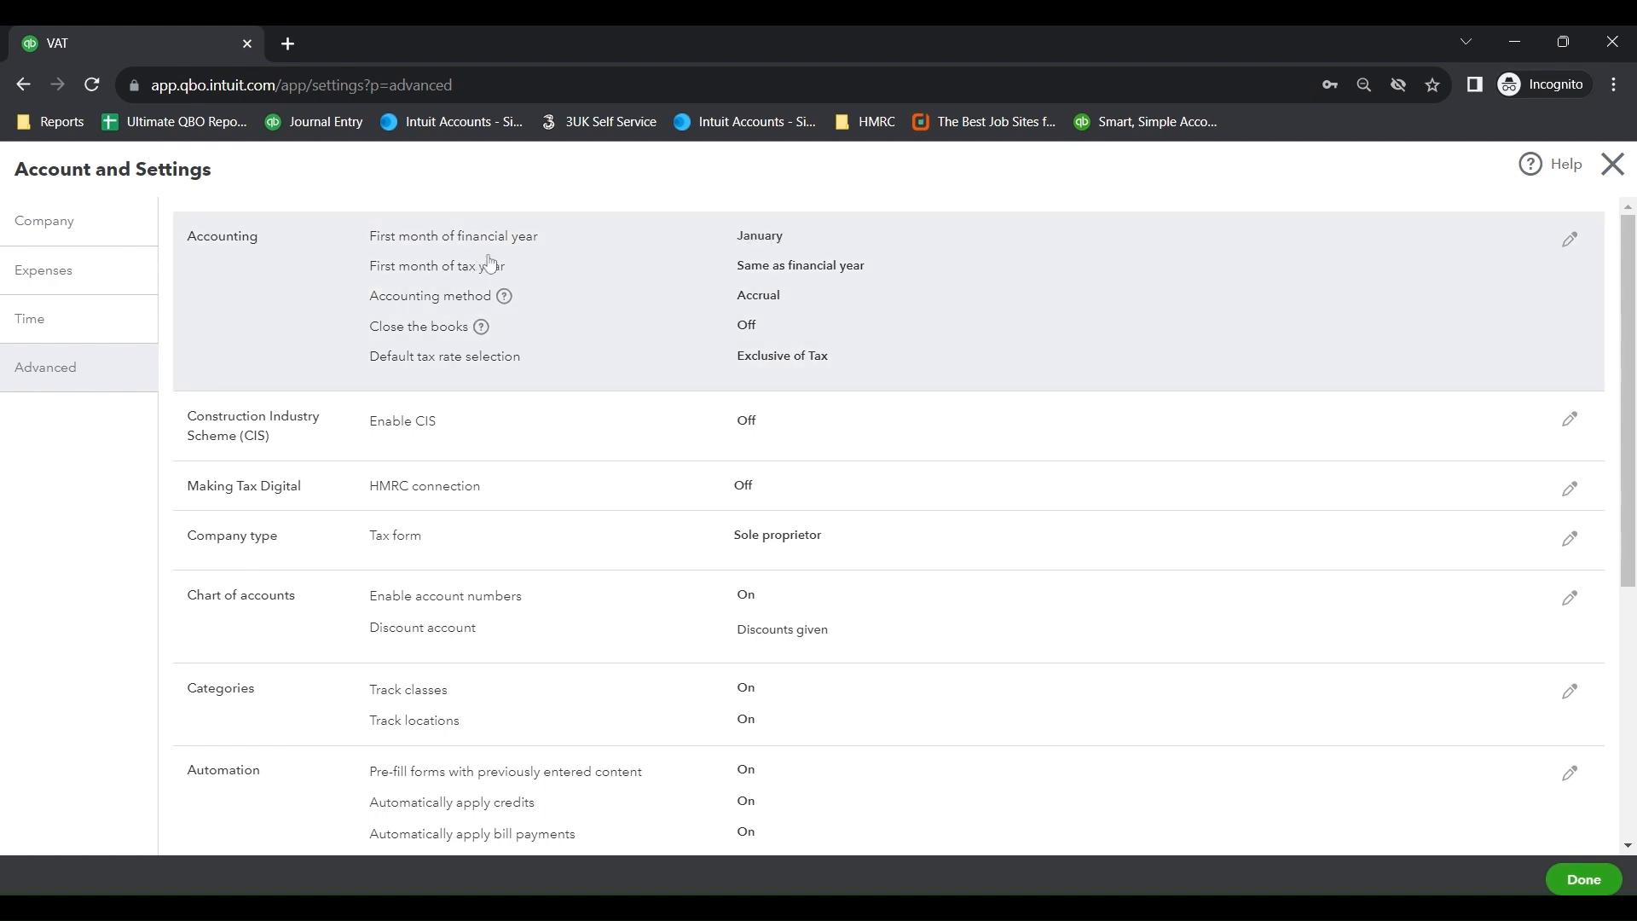
pyautogui.click(776, 248)
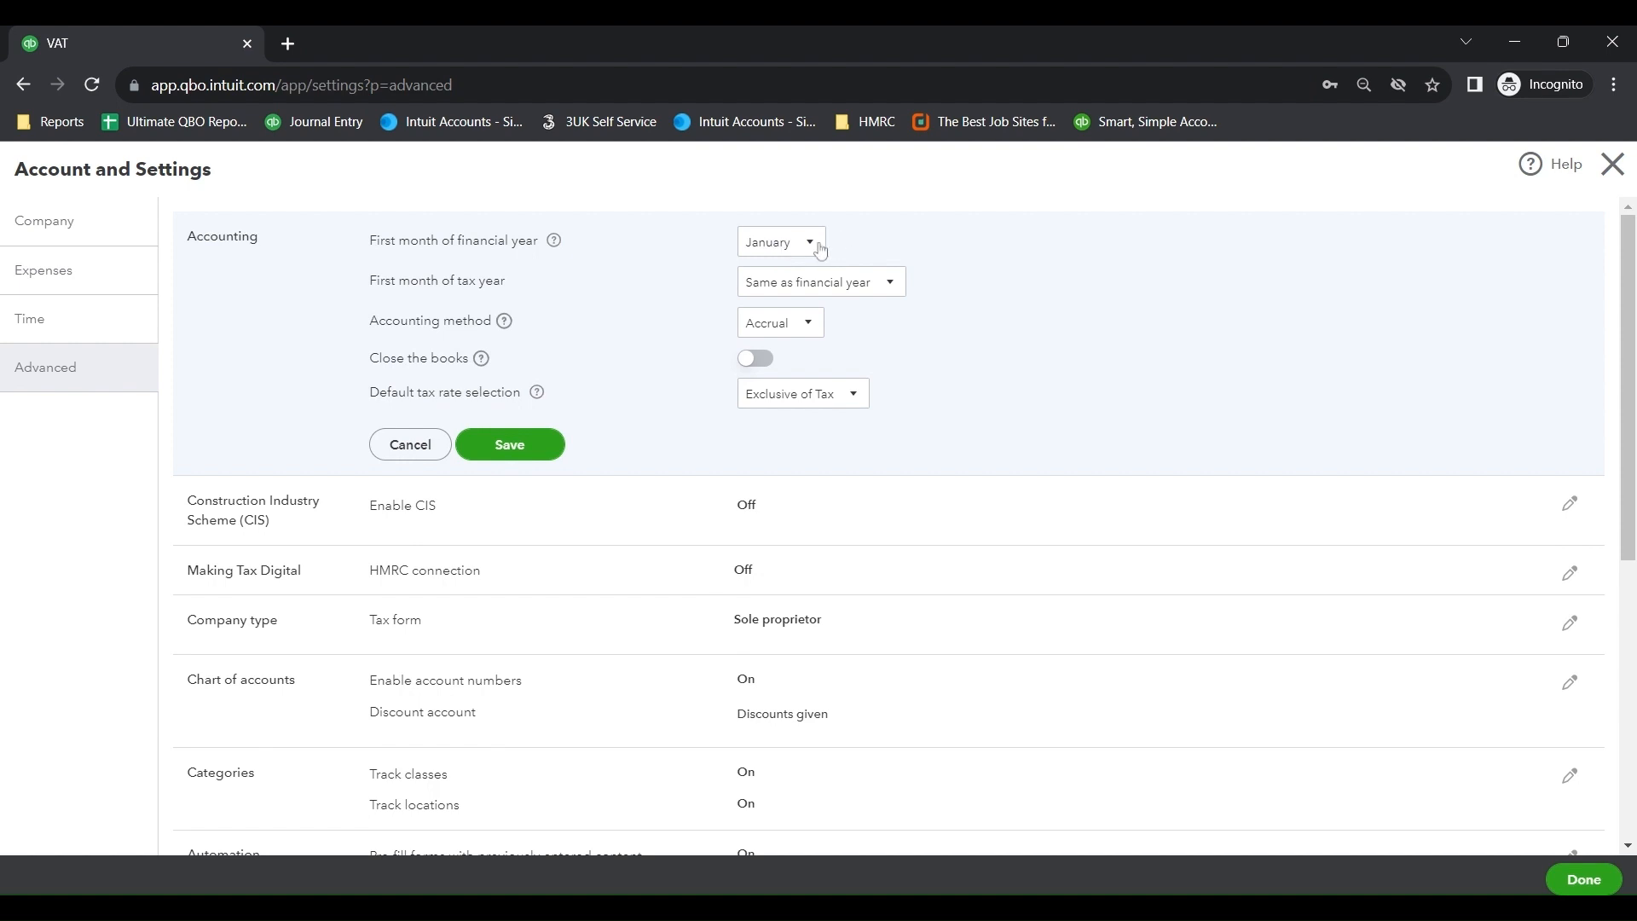
pyautogui.click(812, 247)
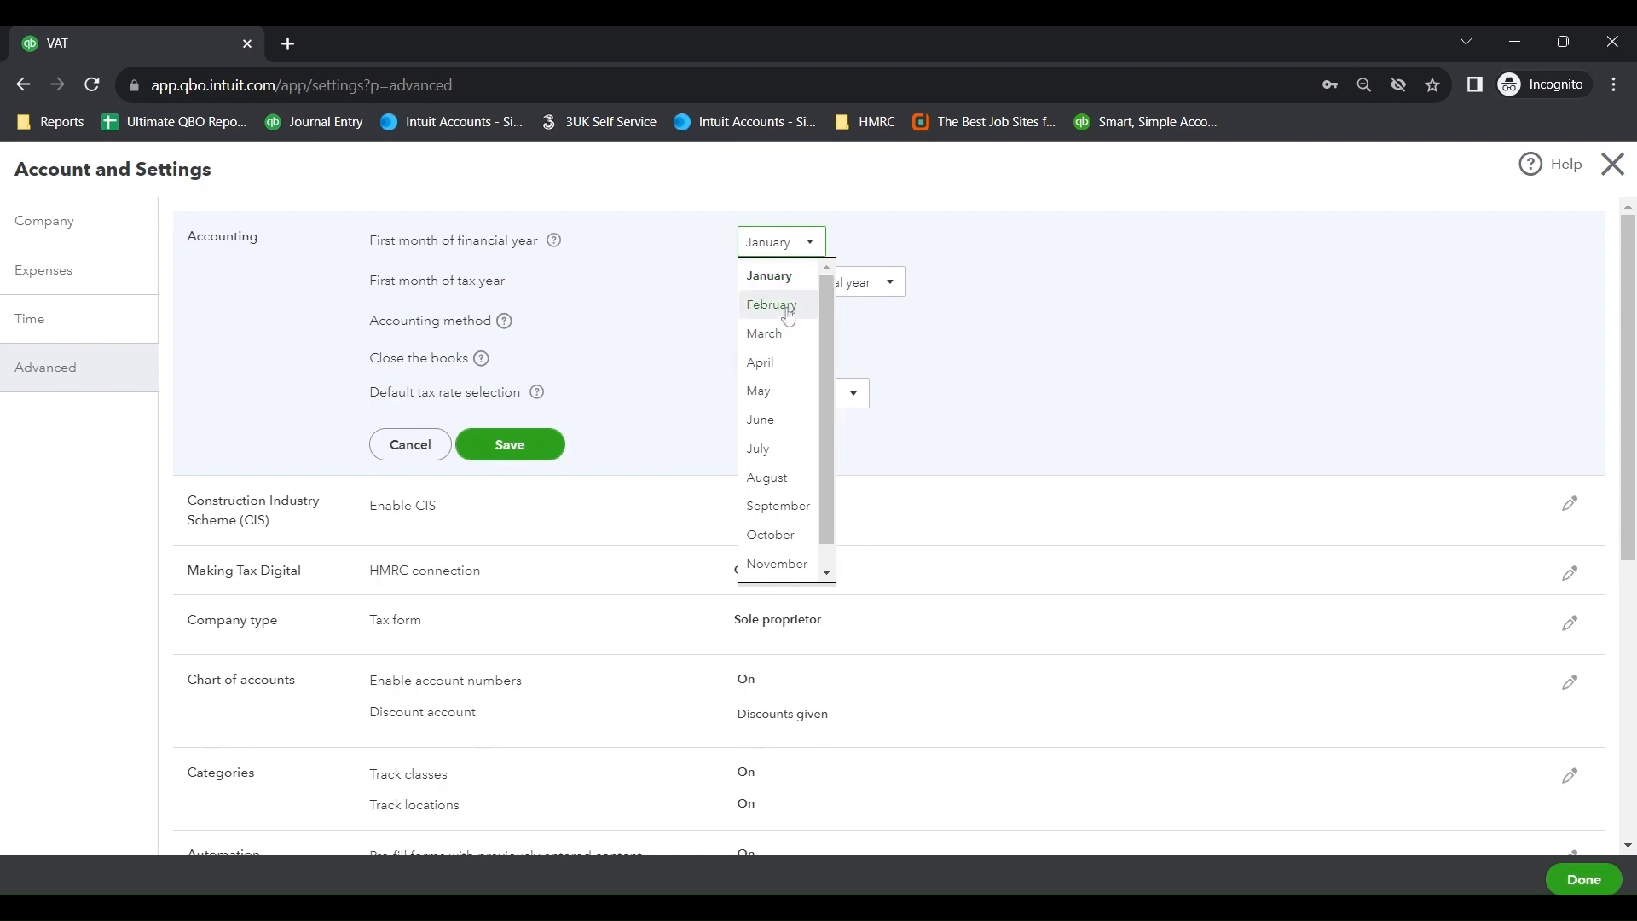
pyautogui.click(1019, 273)
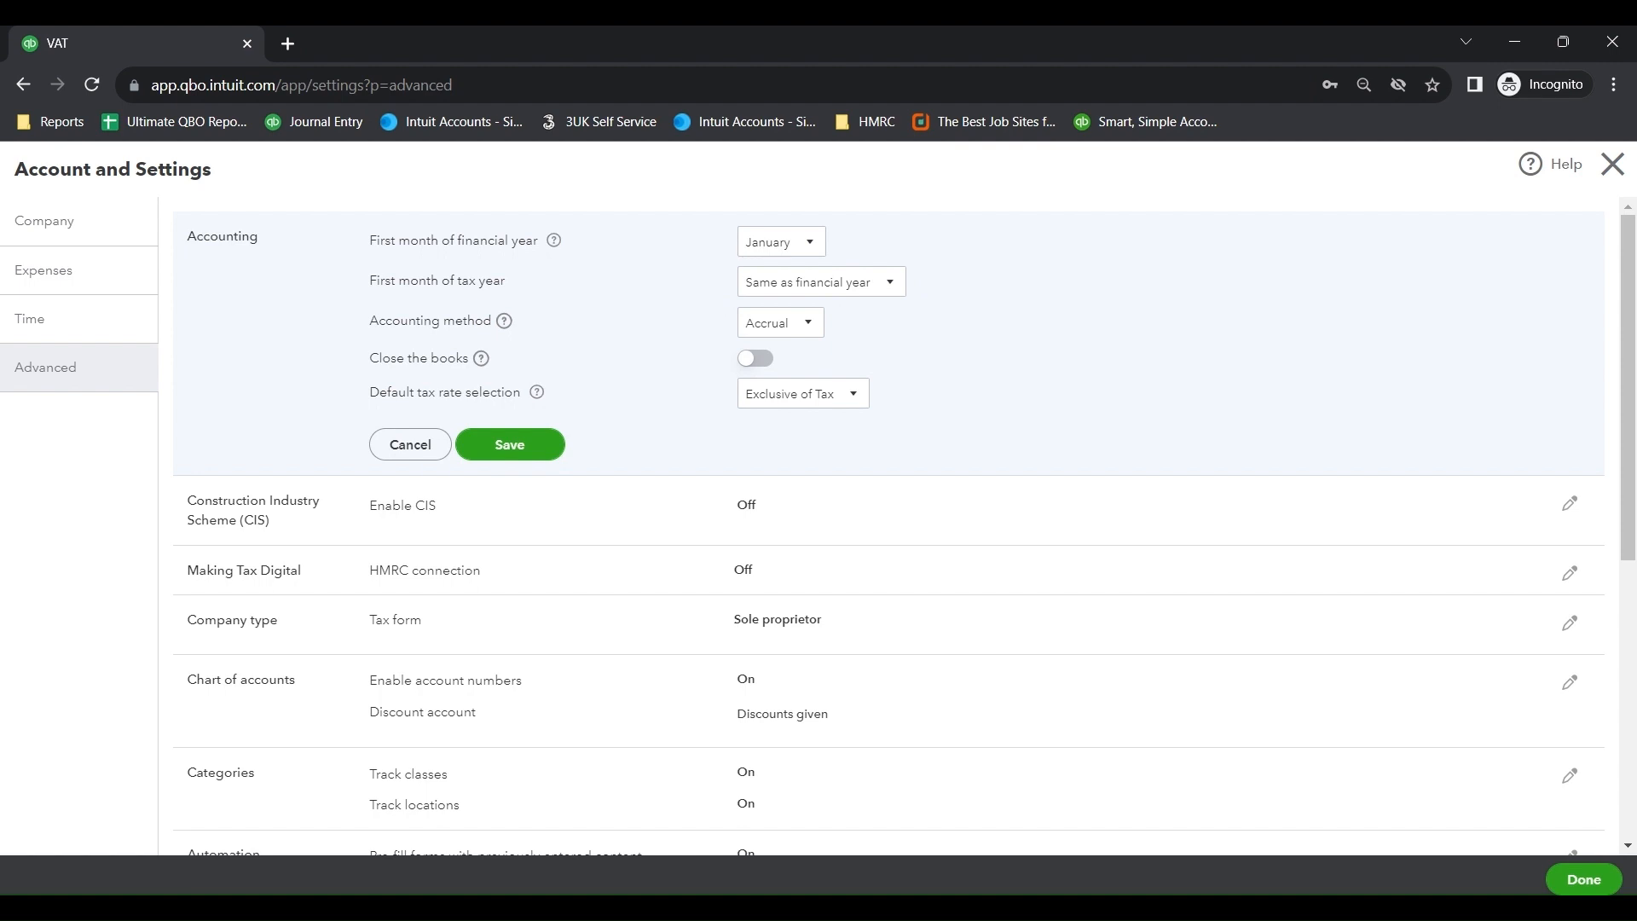
pyautogui.click(891, 284)
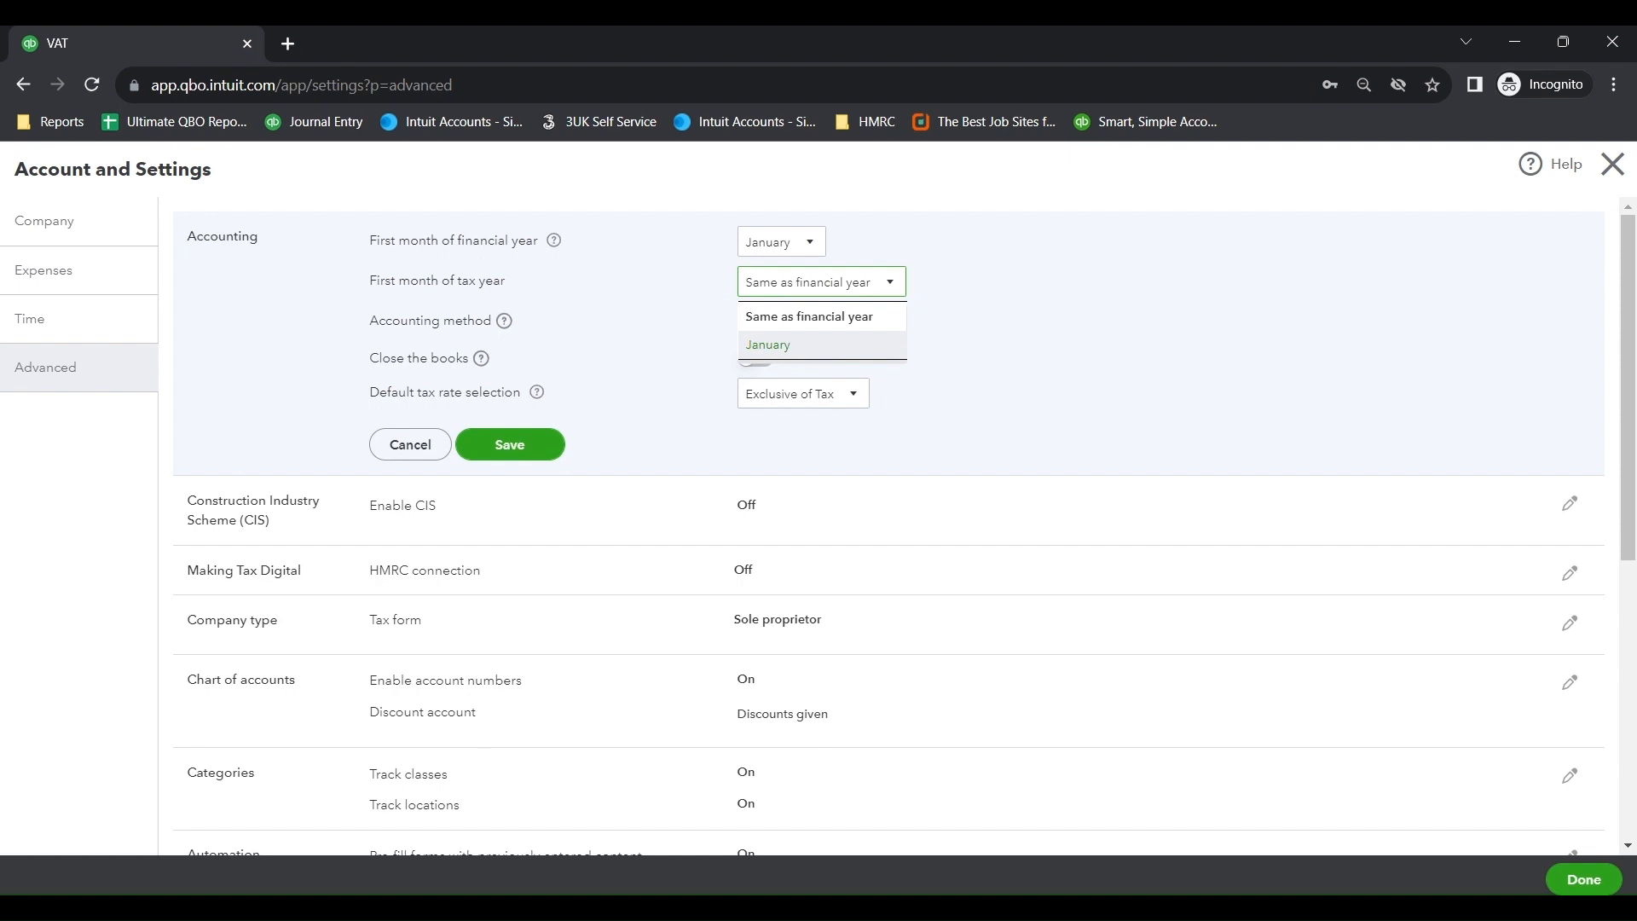
pyautogui.click(892, 286)
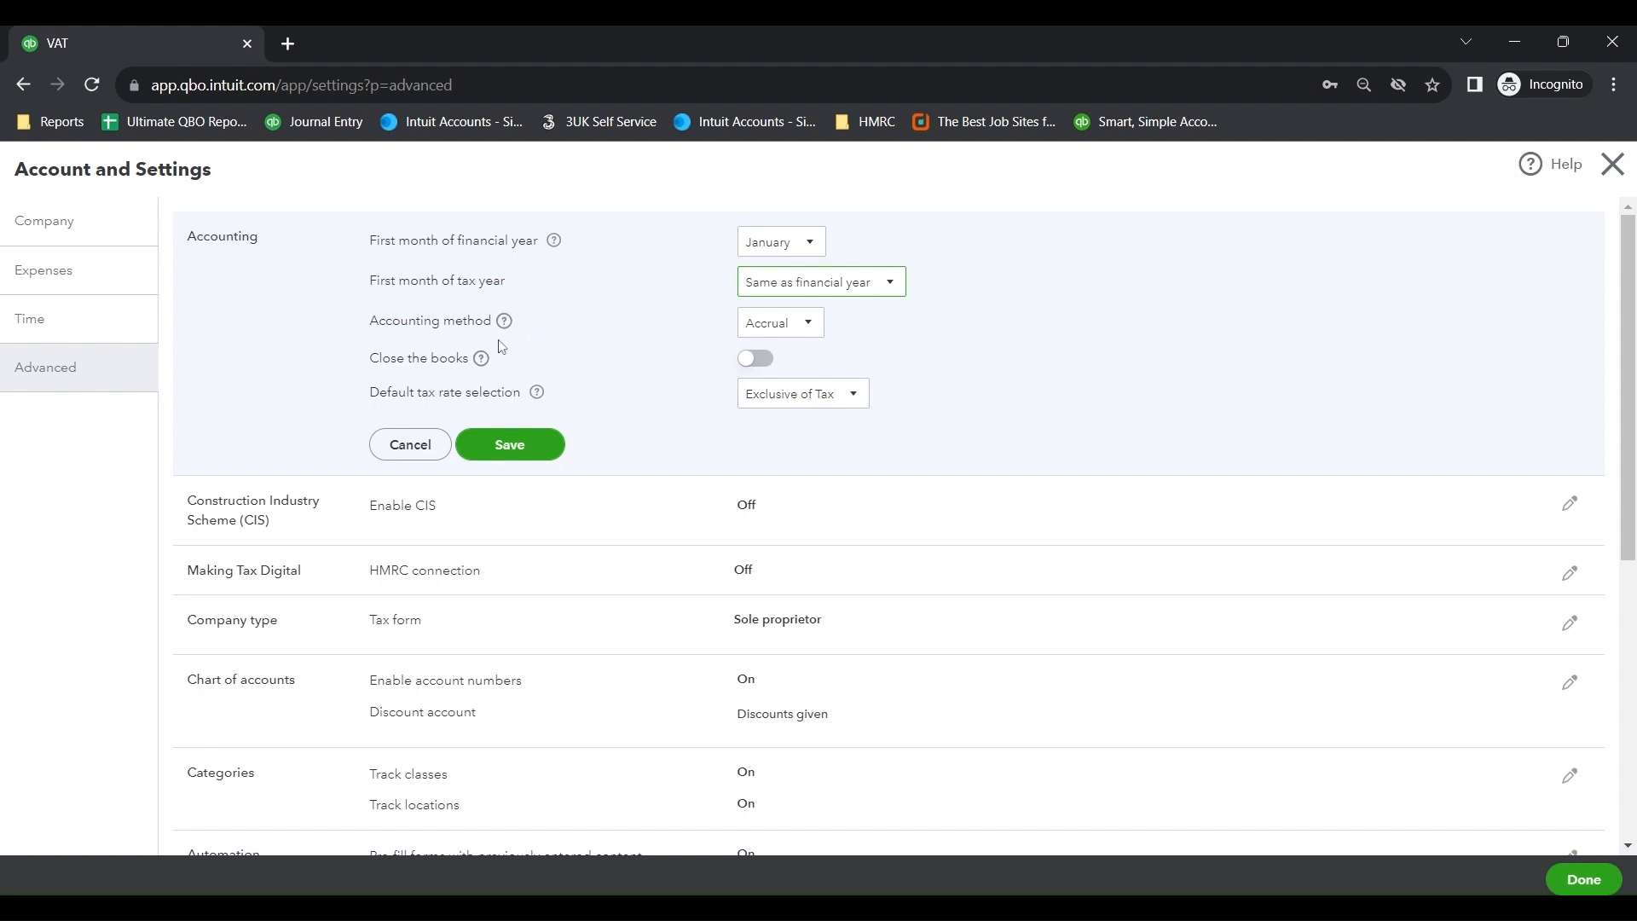
pyautogui.click(811, 331)
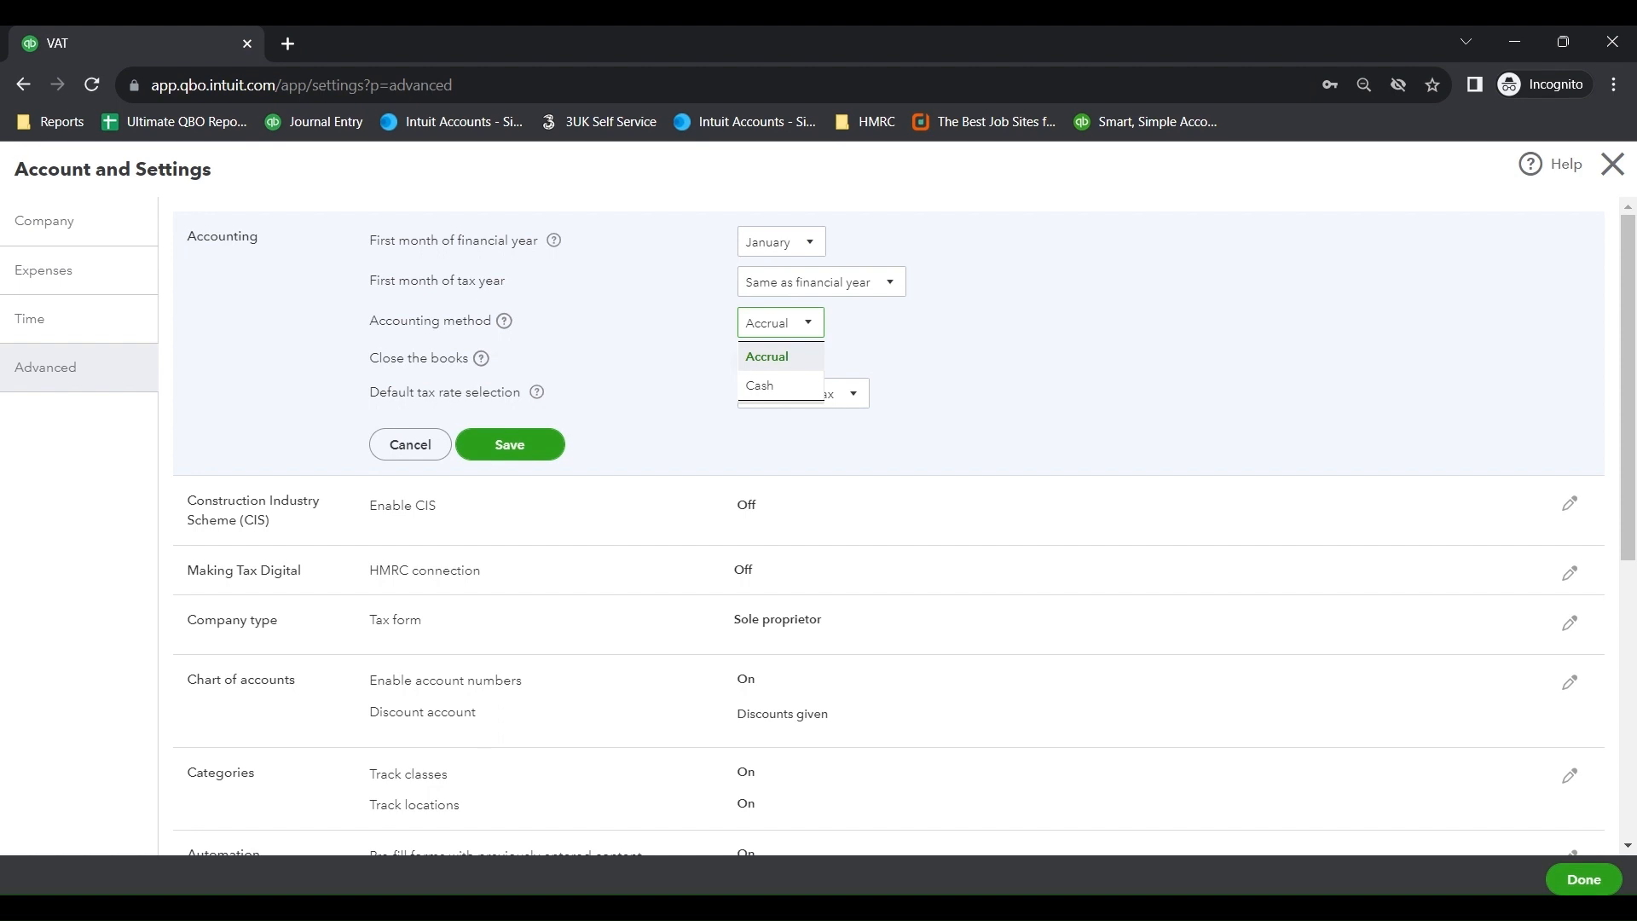
pyautogui.click(797, 364)
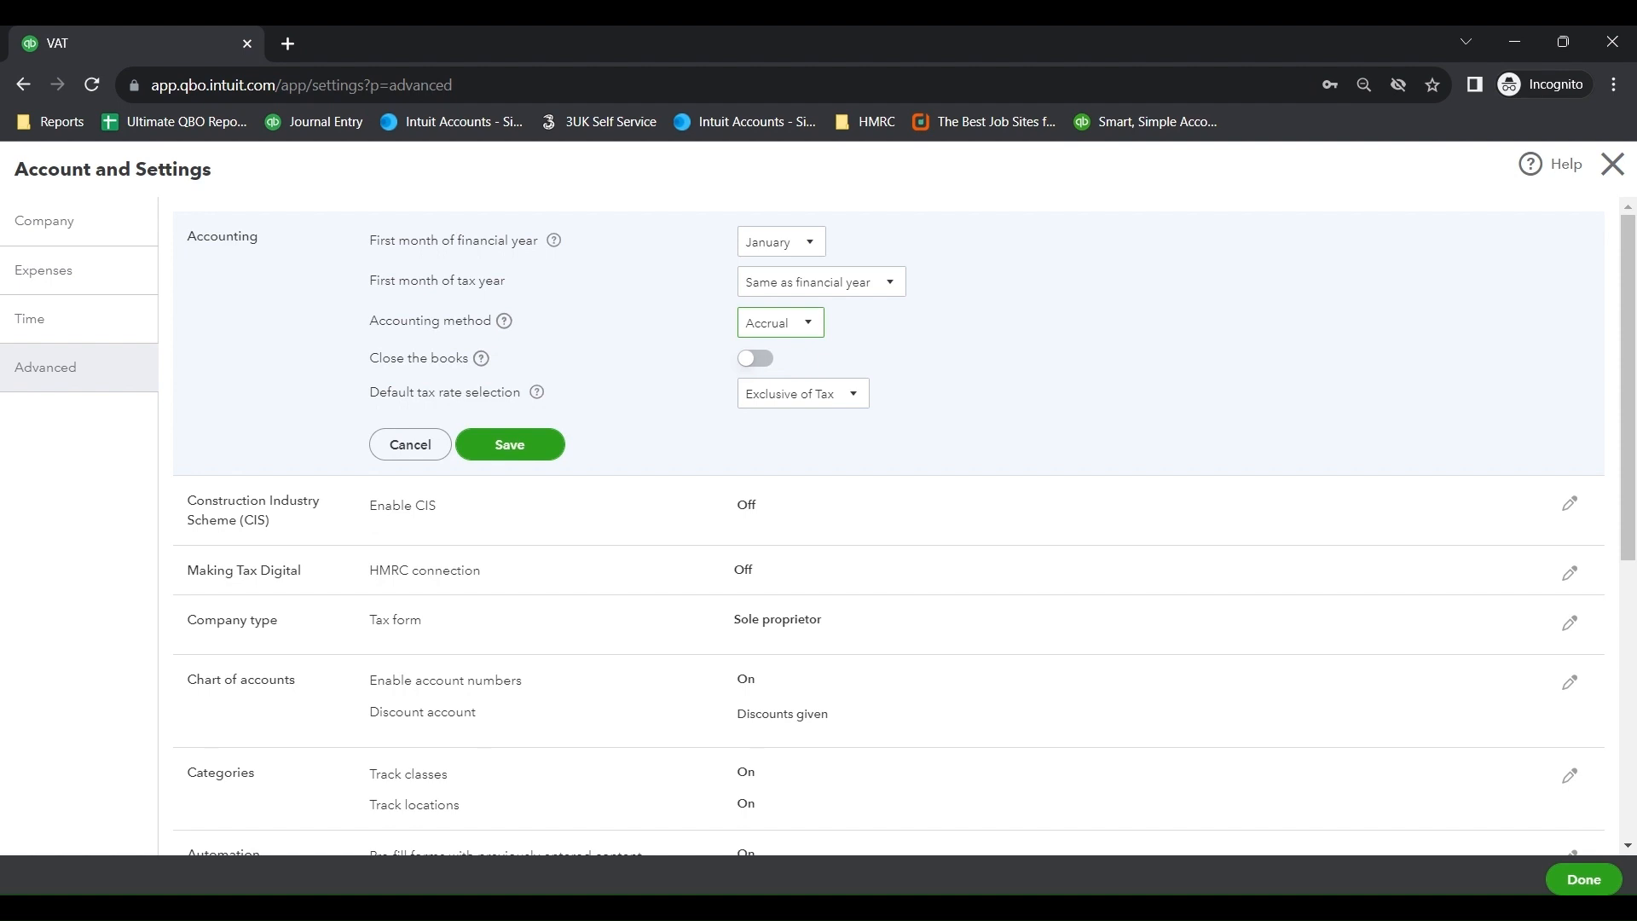
pyautogui.click(811, 329)
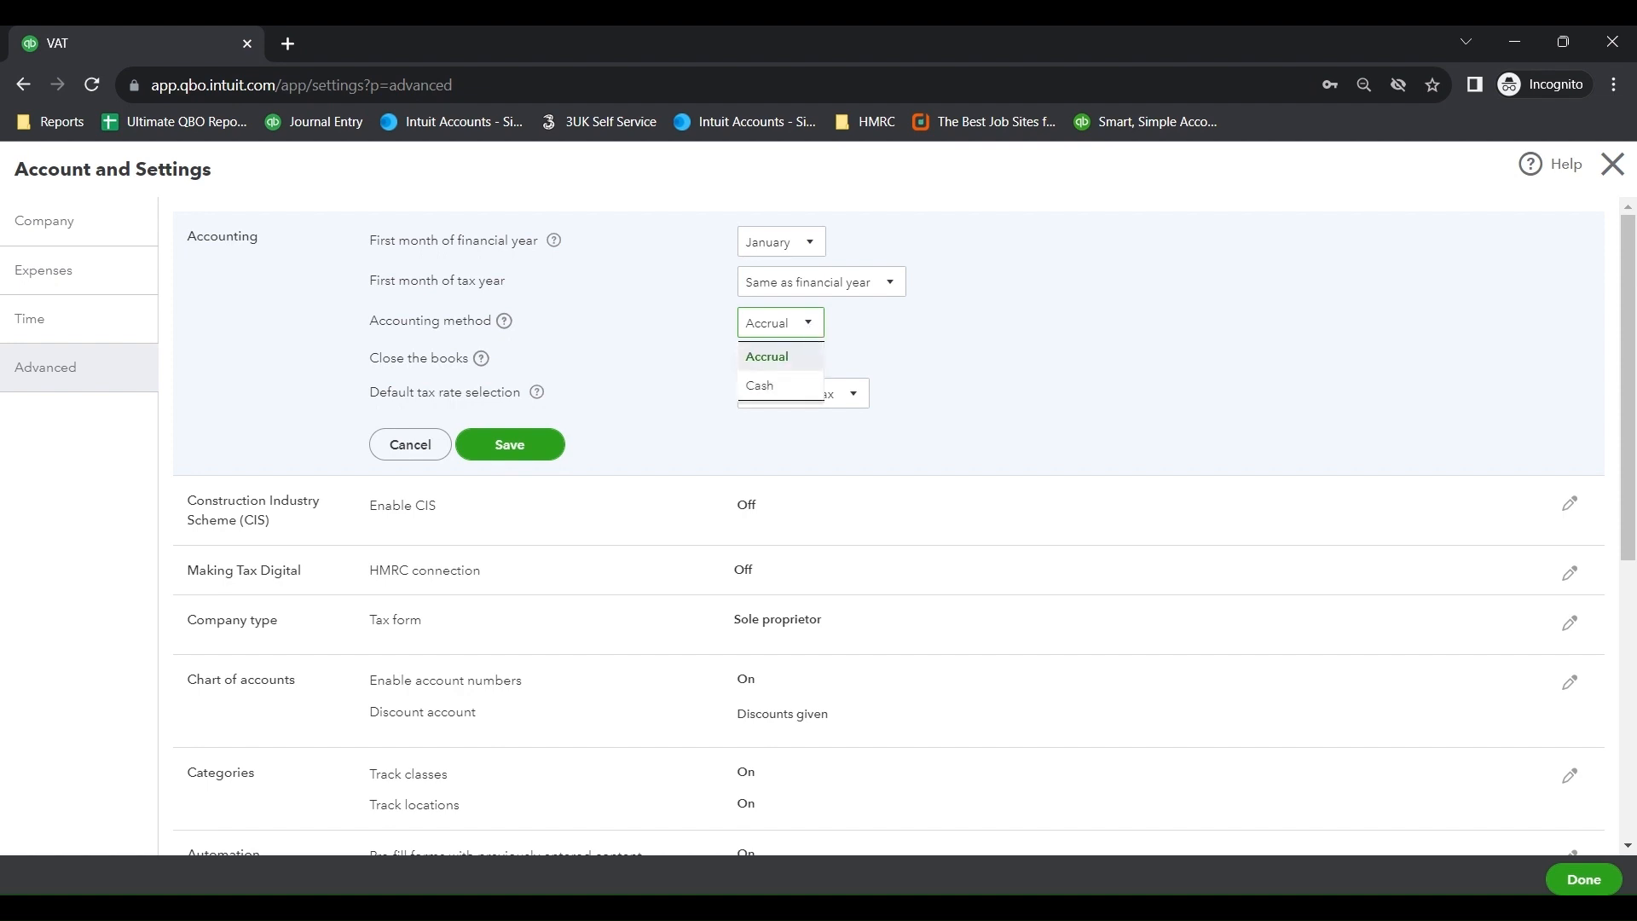
pyautogui.click(857, 352)
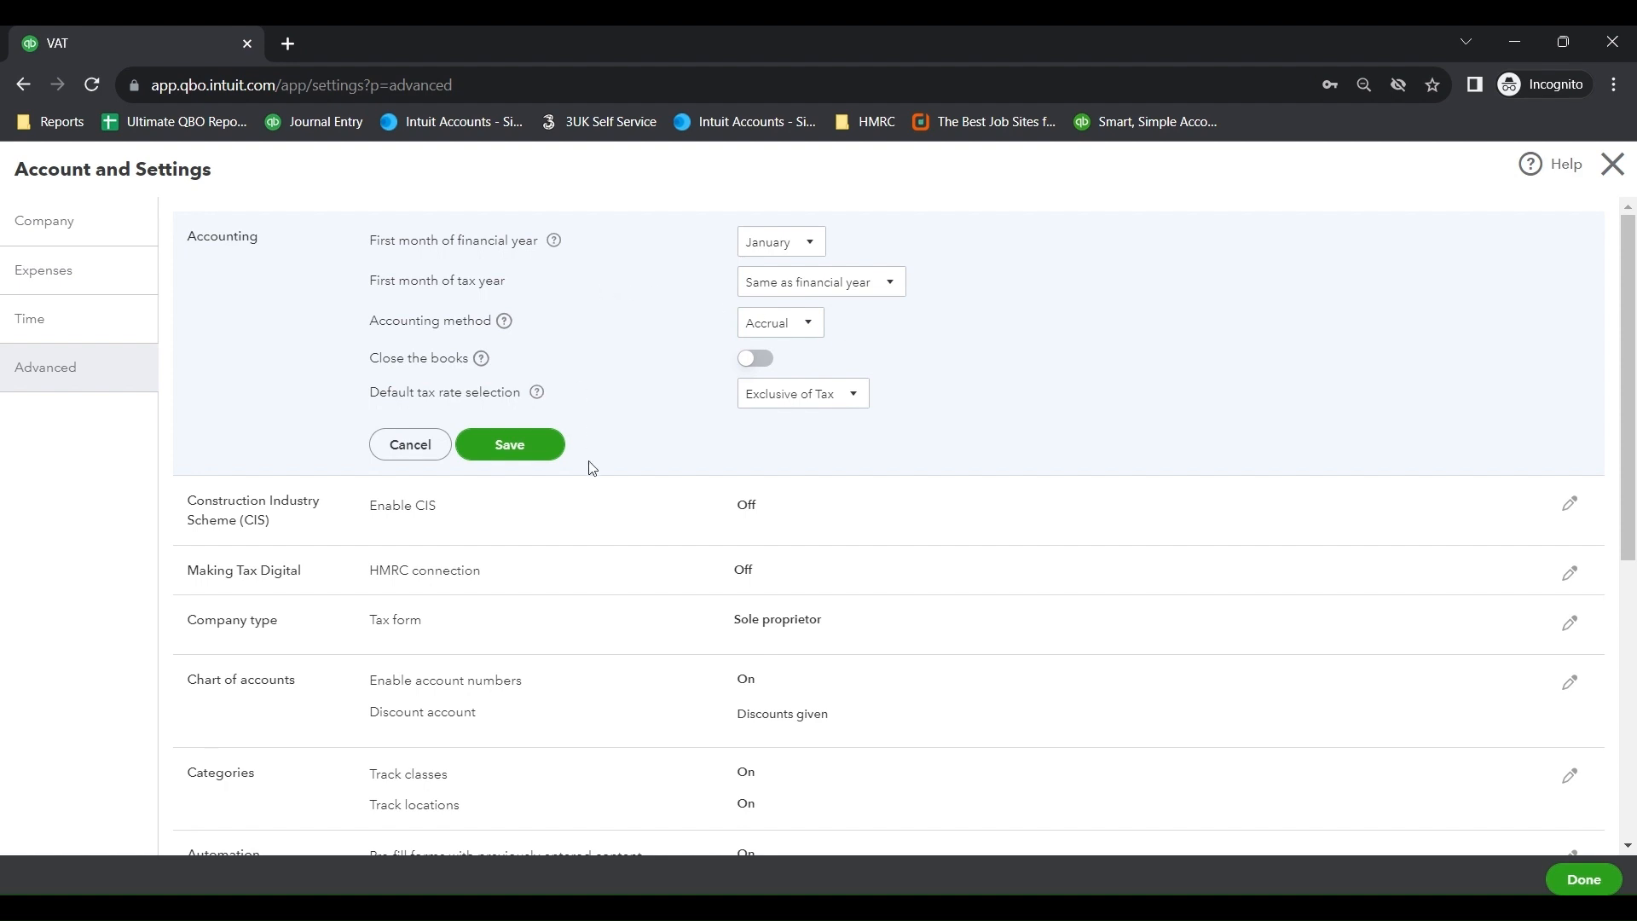
# Step: Turn off automatic application of credits and bill payments in the Automation settings and save them
pyautogui.scroll(-2, 593, 467)
pyautogui.scroll(-2, 592, 467)
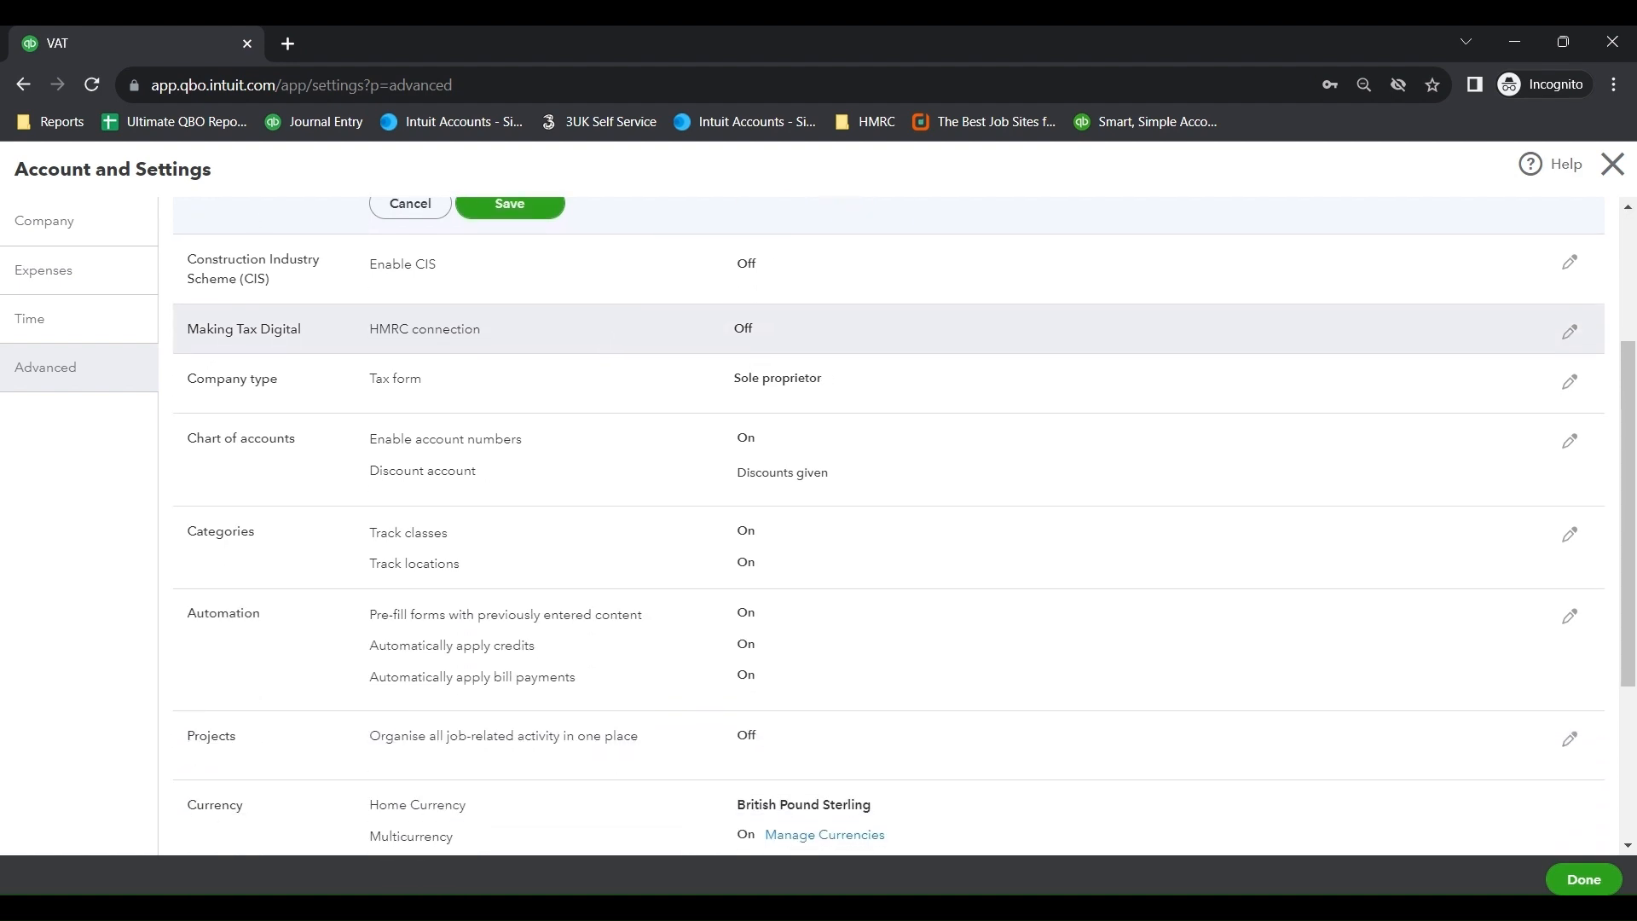
pyautogui.scroll(-3, 593, 467)
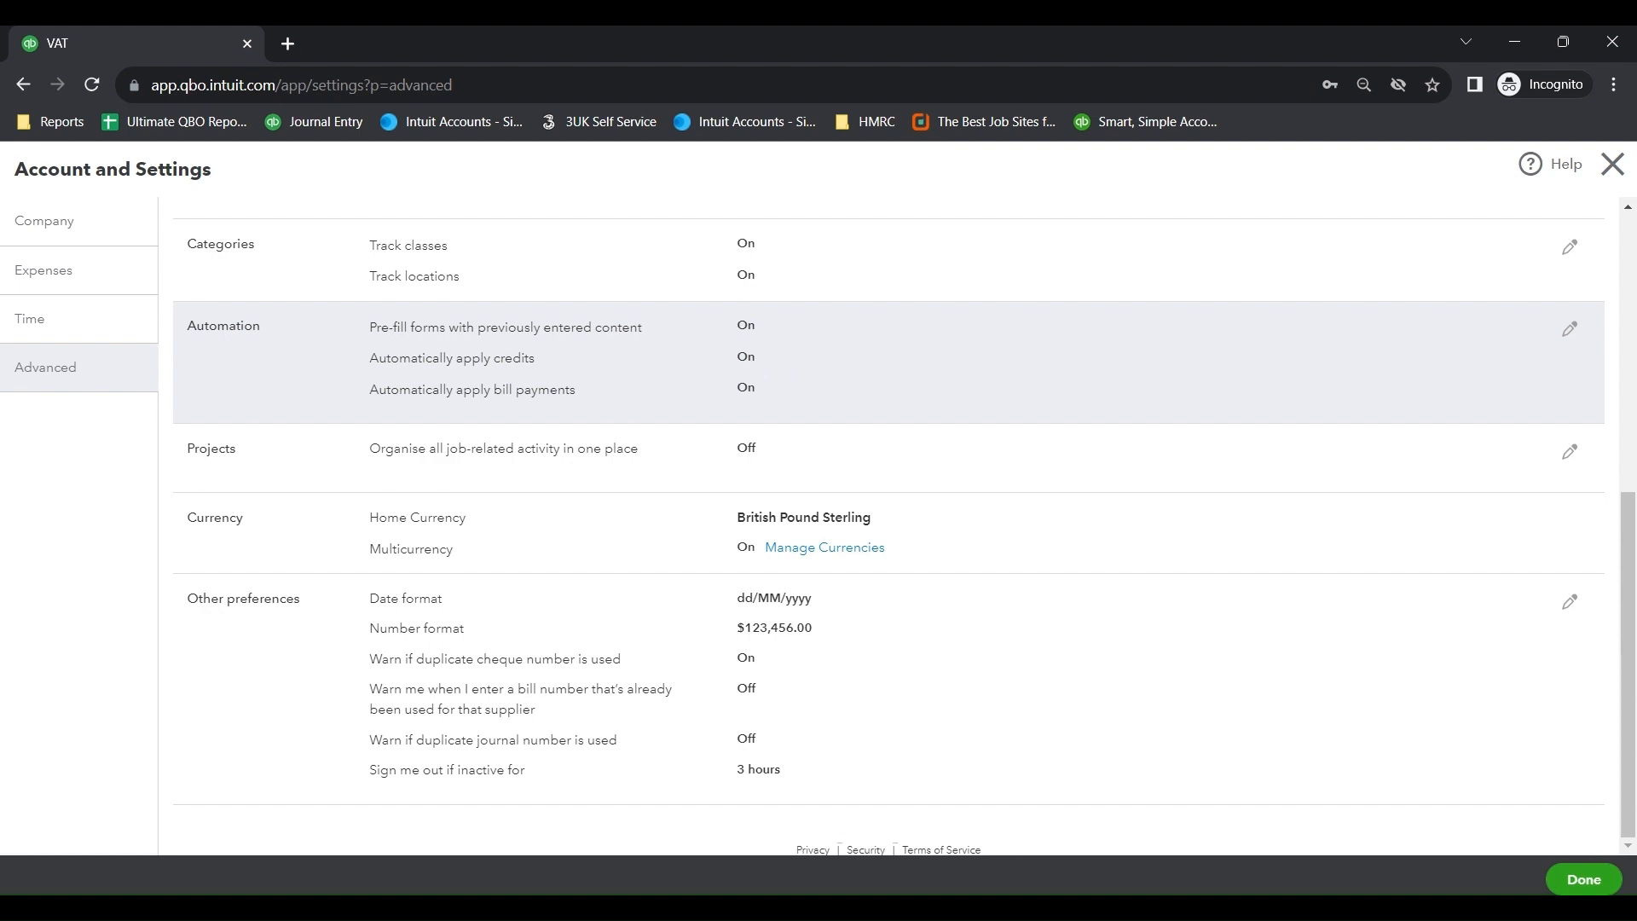
pyautogui.click(750, 359)
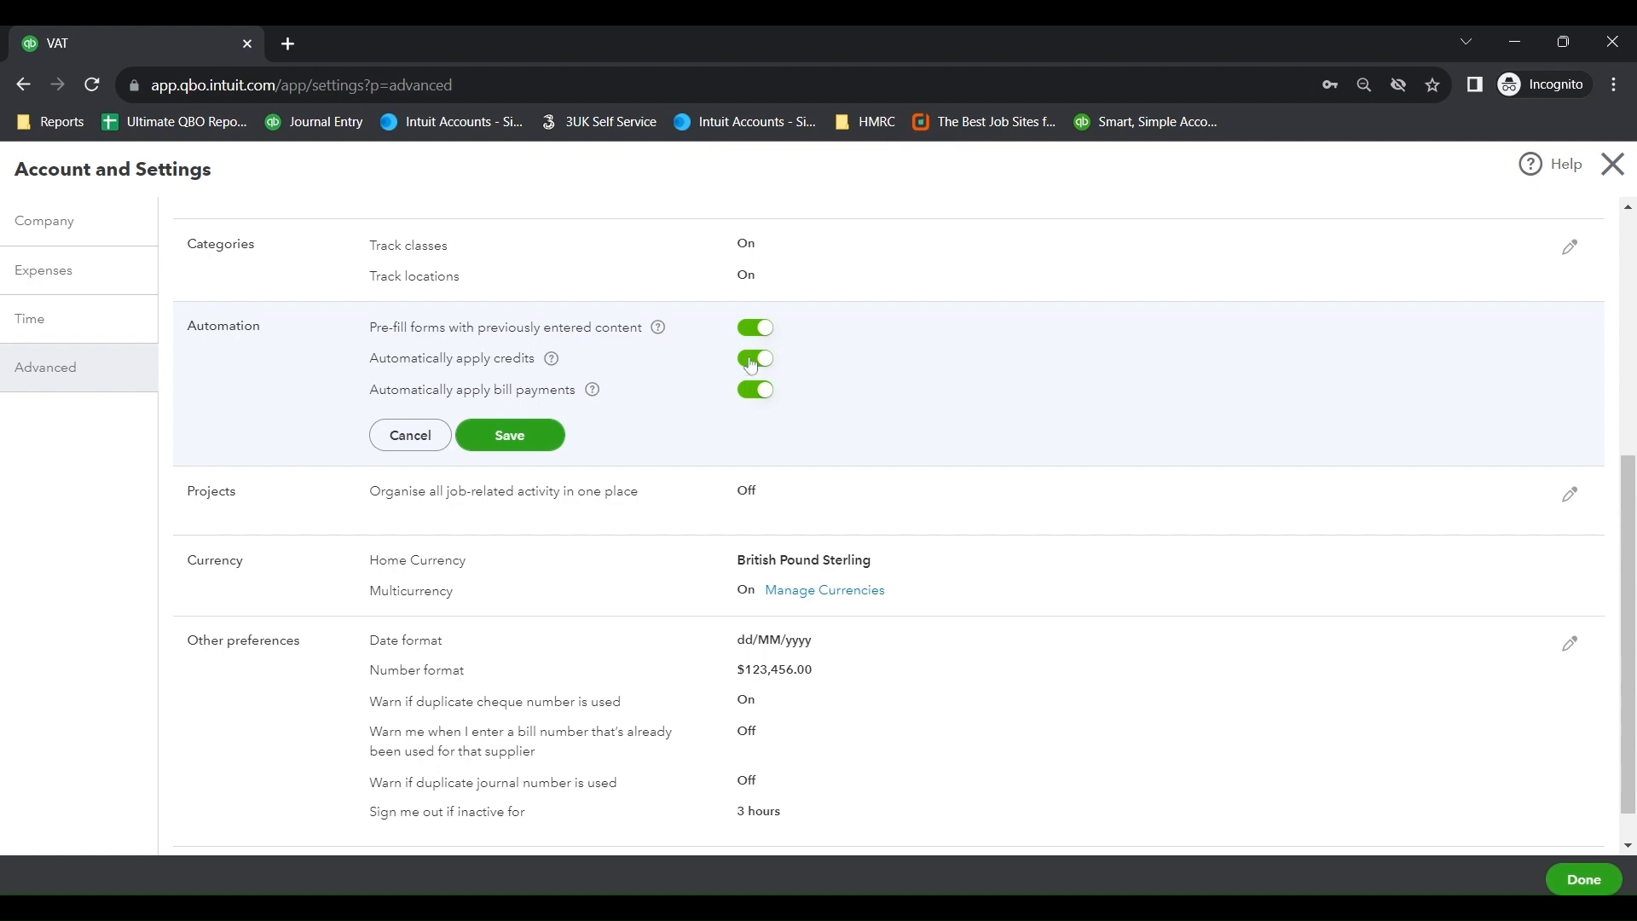
pyautogui.click(751, 359)
pyautogui.click(750, 359)
pyautogui.click(750, 359)
pyautogui.click(753, 388)
pyautogui.click(528, 440)
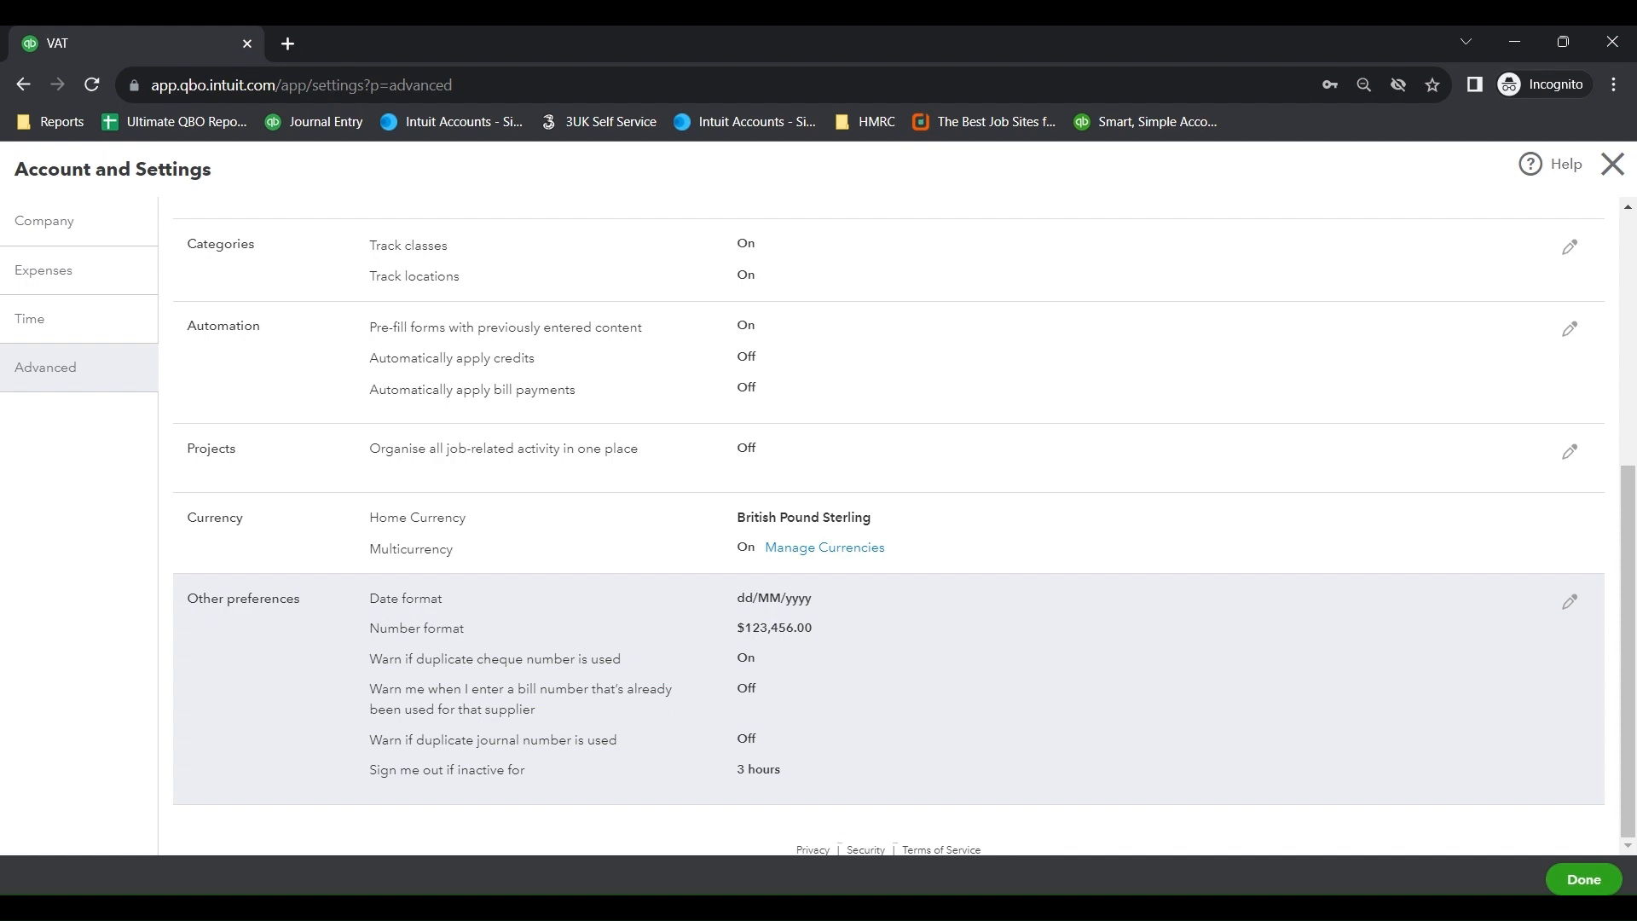
# Step: Turn on the warning for bill numbers already used for that supplier, save the preferences and close the account settings
pyautogui.click(755, 702)
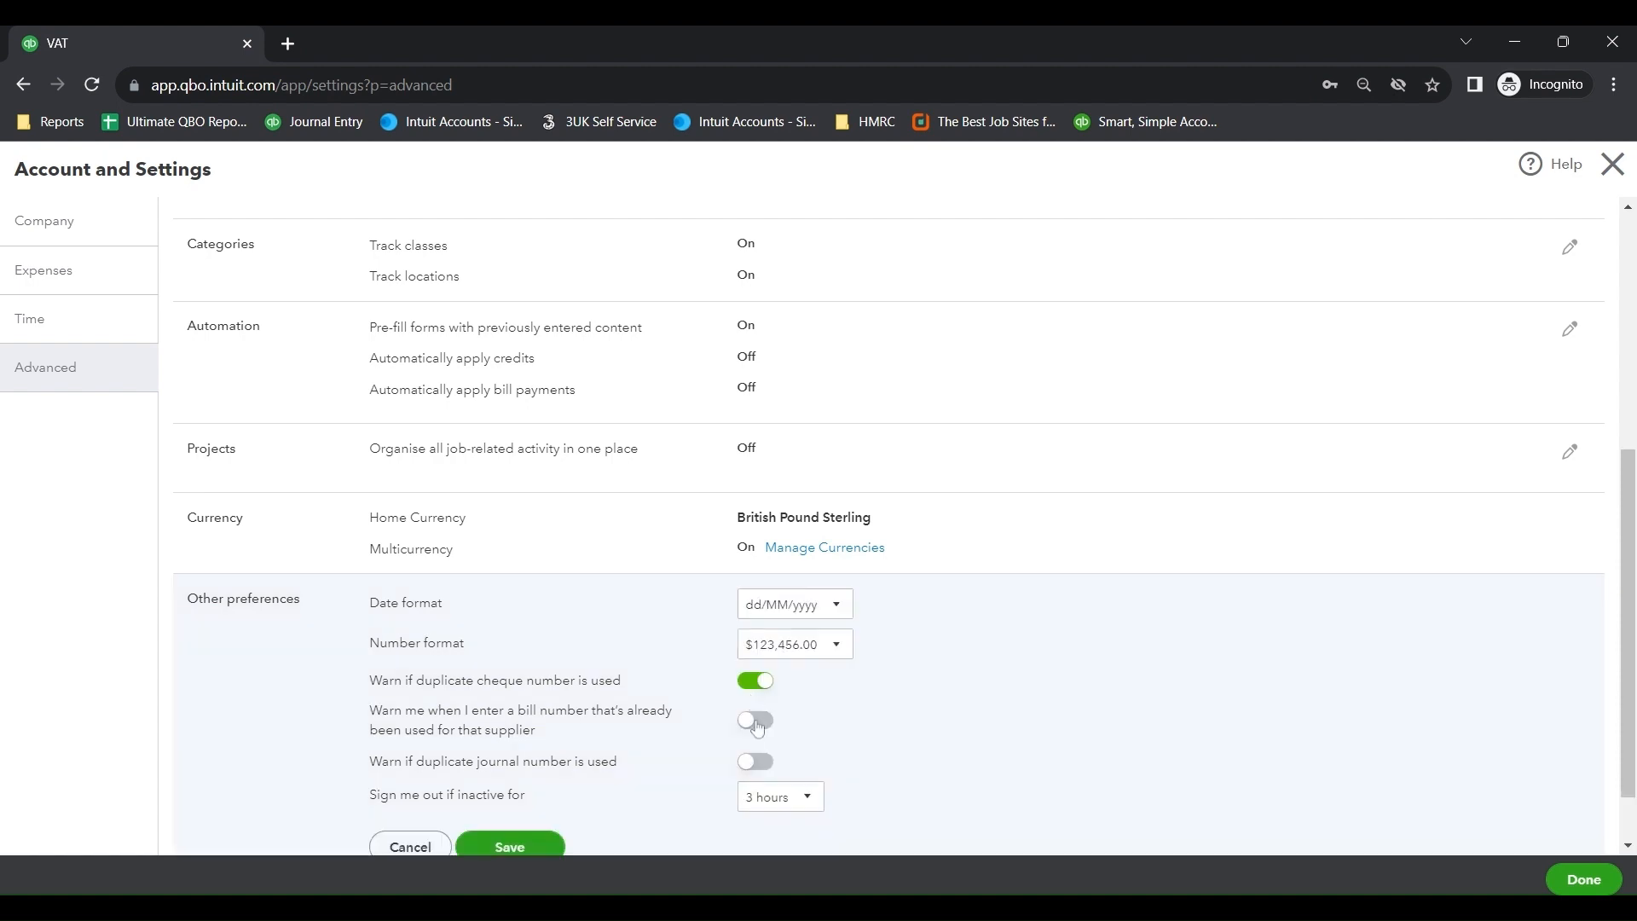
pyautogui.click(756, 720)
pyautogui.scroll(-1, 930, 663)
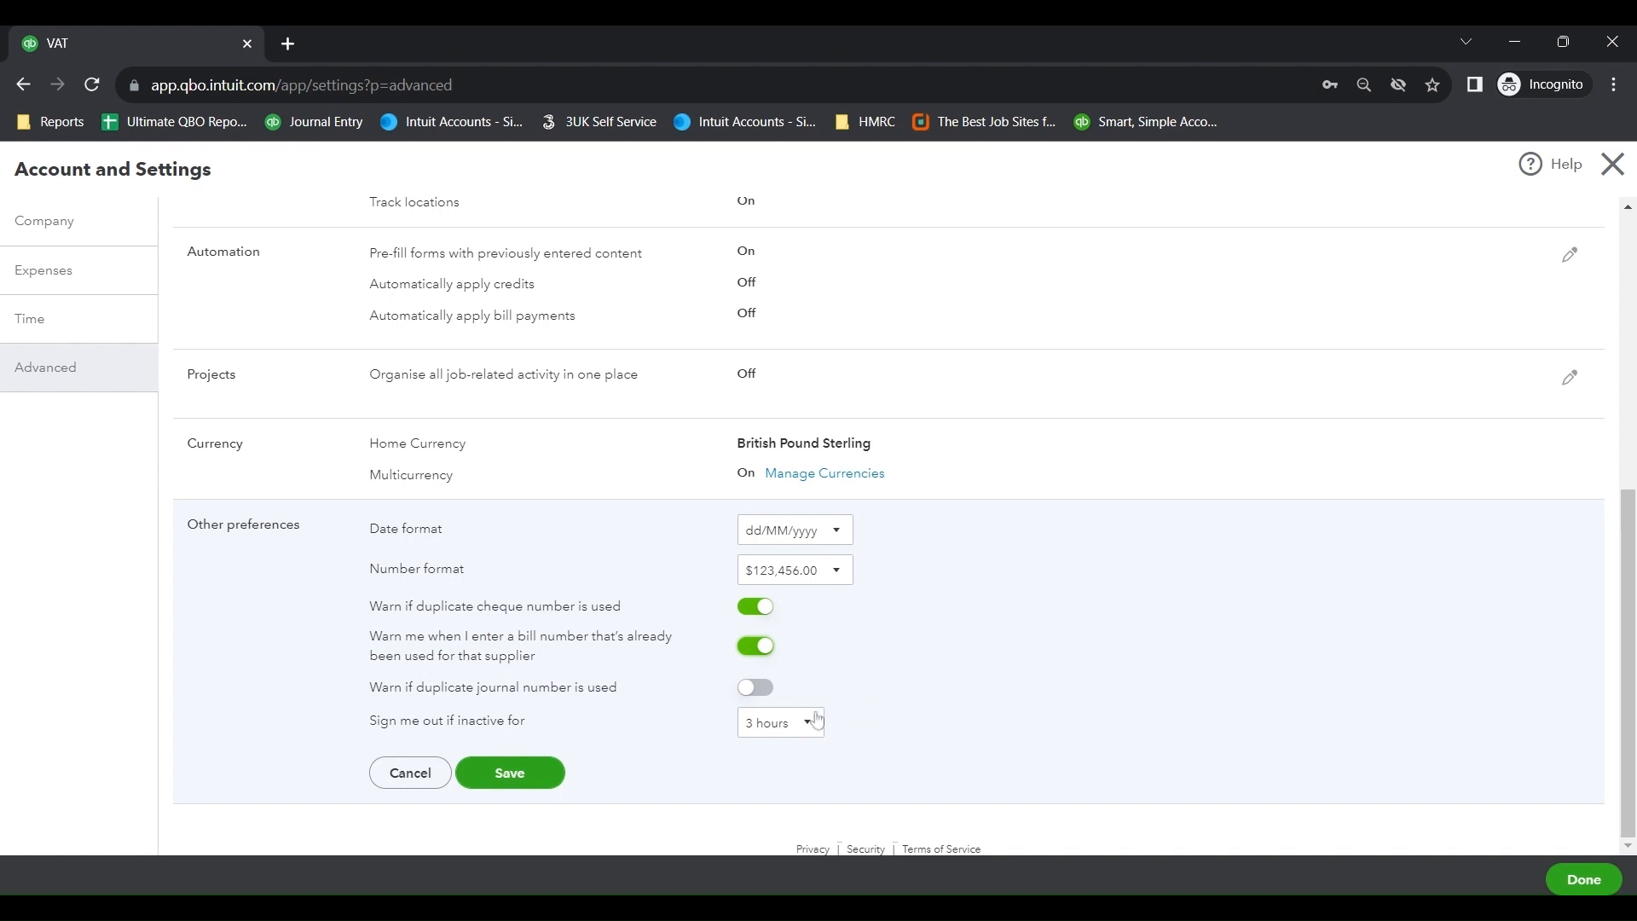
pyautogui.click(516, 774)
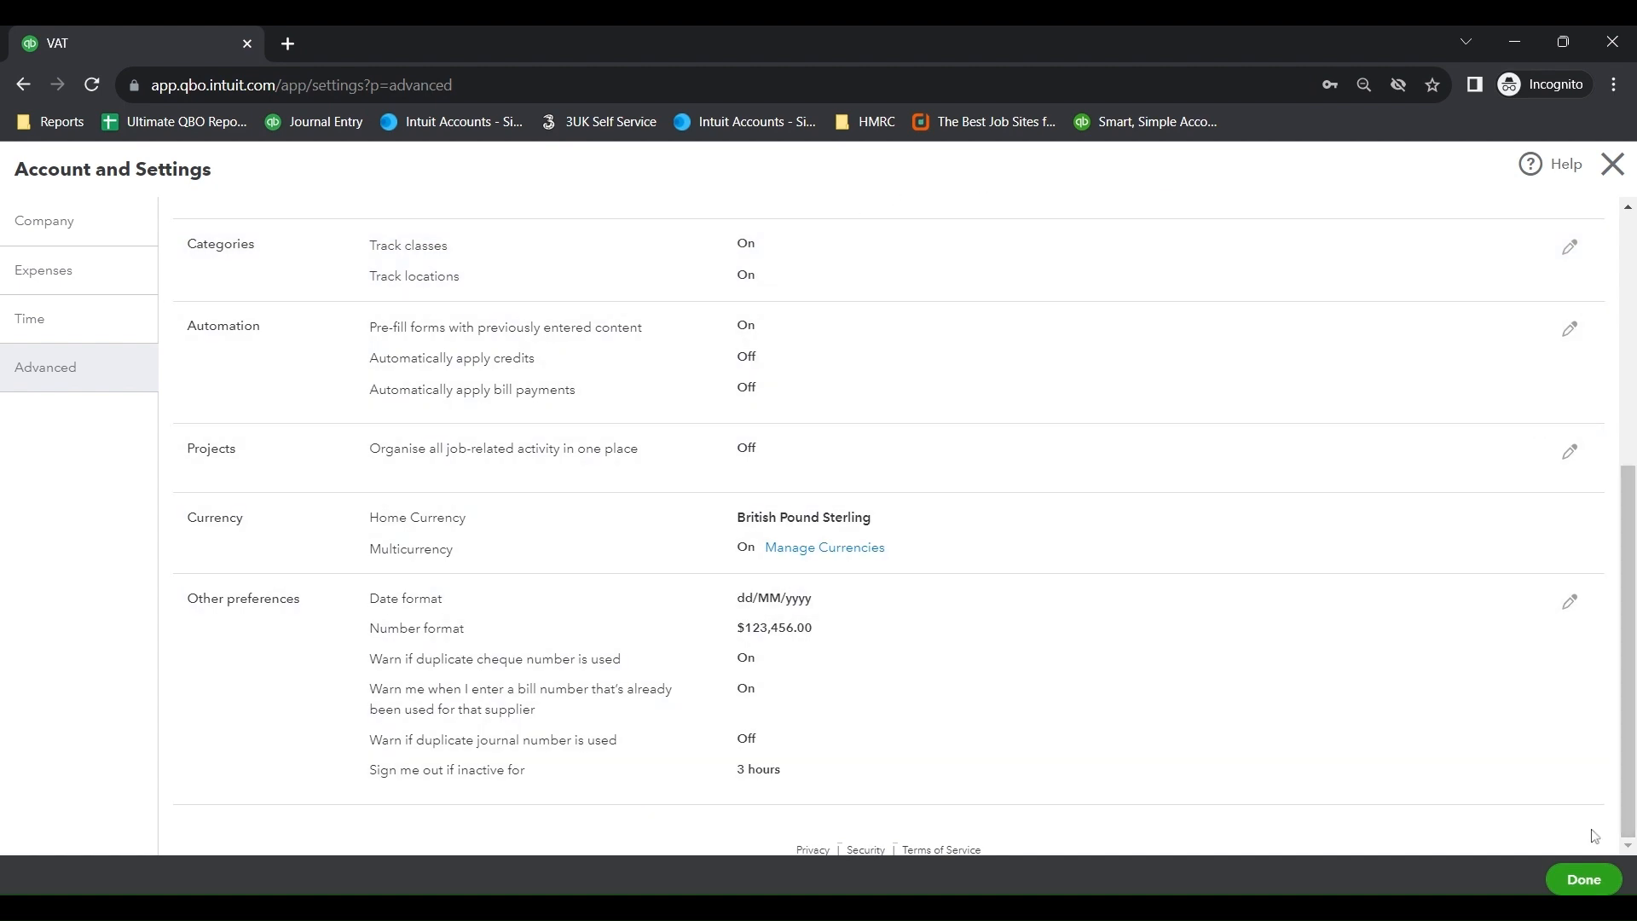
pyautogui.click(1584, 879)
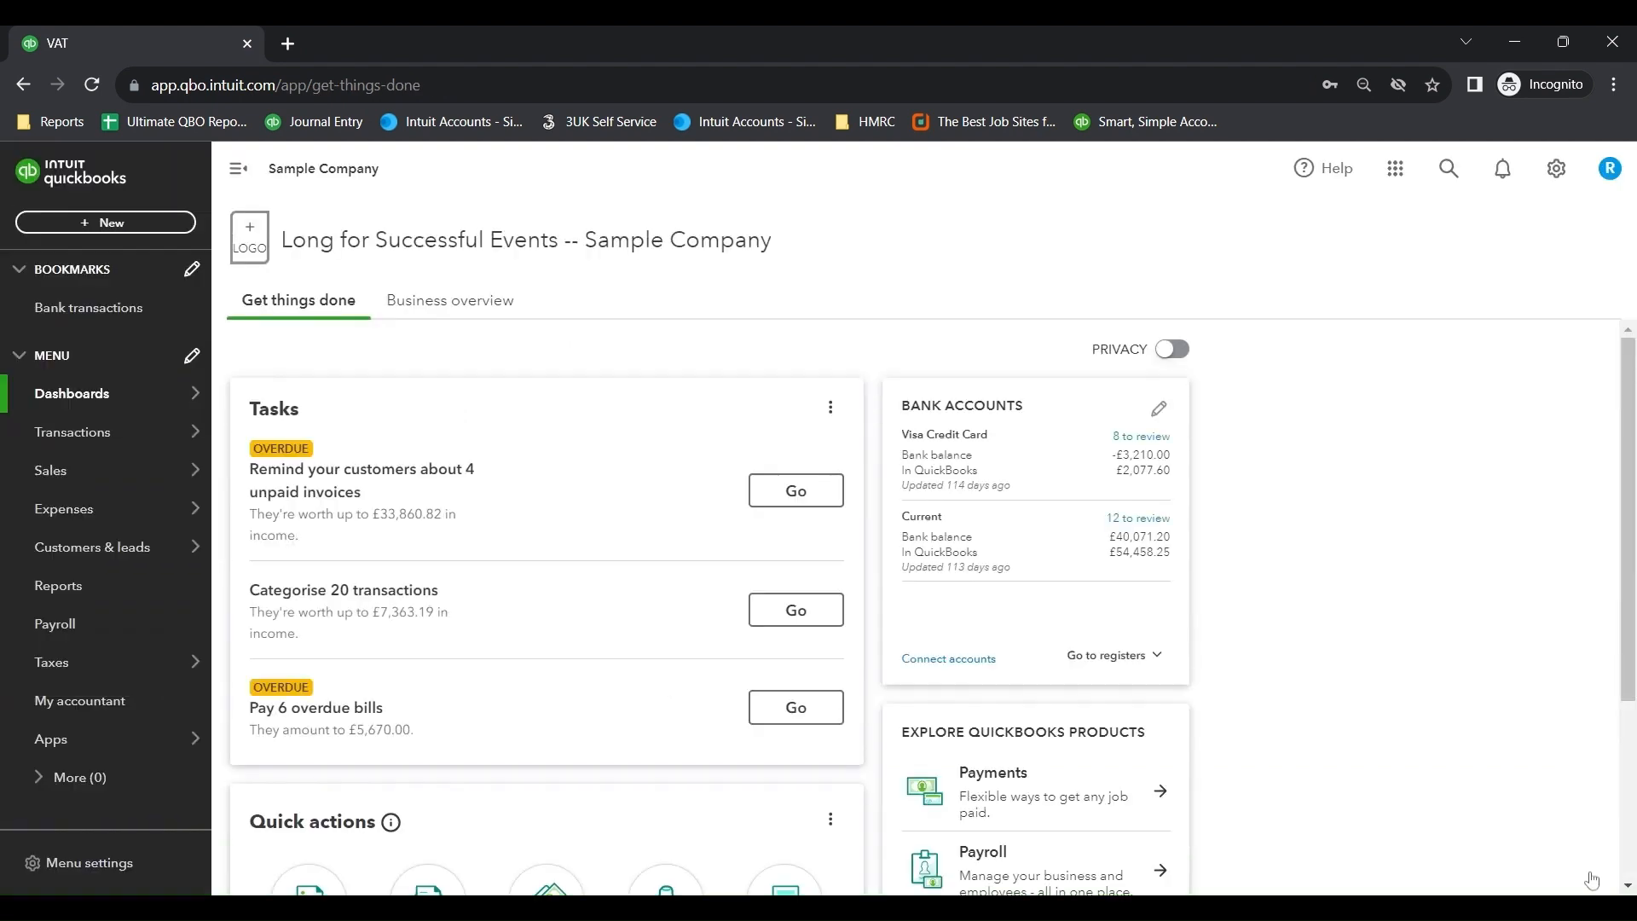